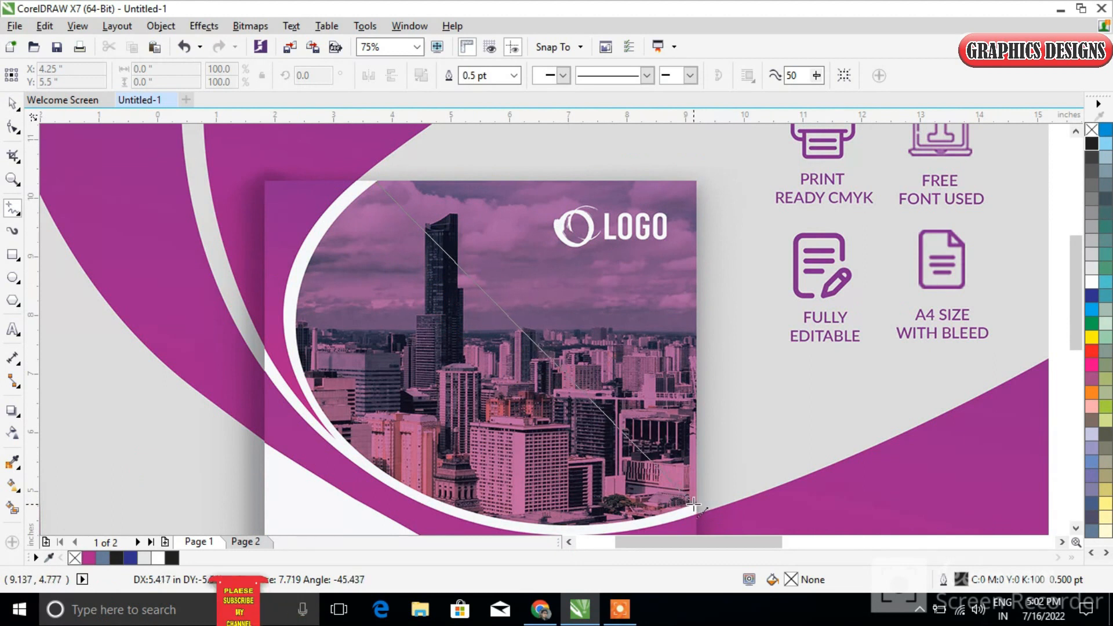
# Finish the closed three-node outline over the city photo, about 5.56 by 5.69 inches, and convert all its segments to curves
pyautogui.click(702, 170)
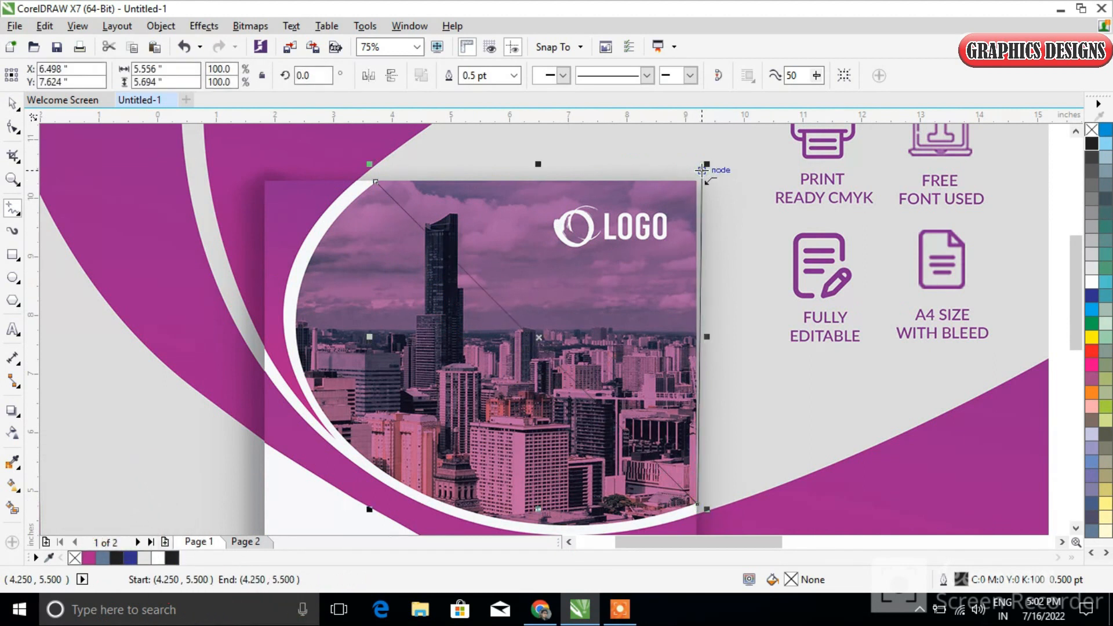
pyautogui.click(375, 181)
pyautogui.click(14, 128)
pyautogui.scroll(-2, 335, 225)
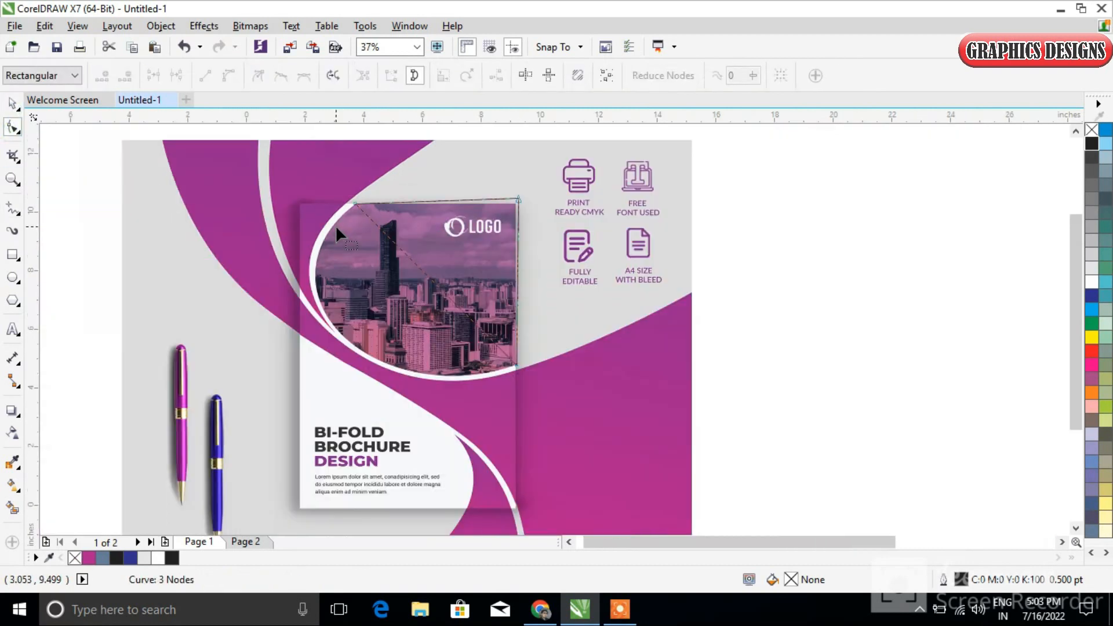
pyautogui.moveTo(789, 428); pyautogui.dragTo(299, 145)
pyautogui.click(229, 75)
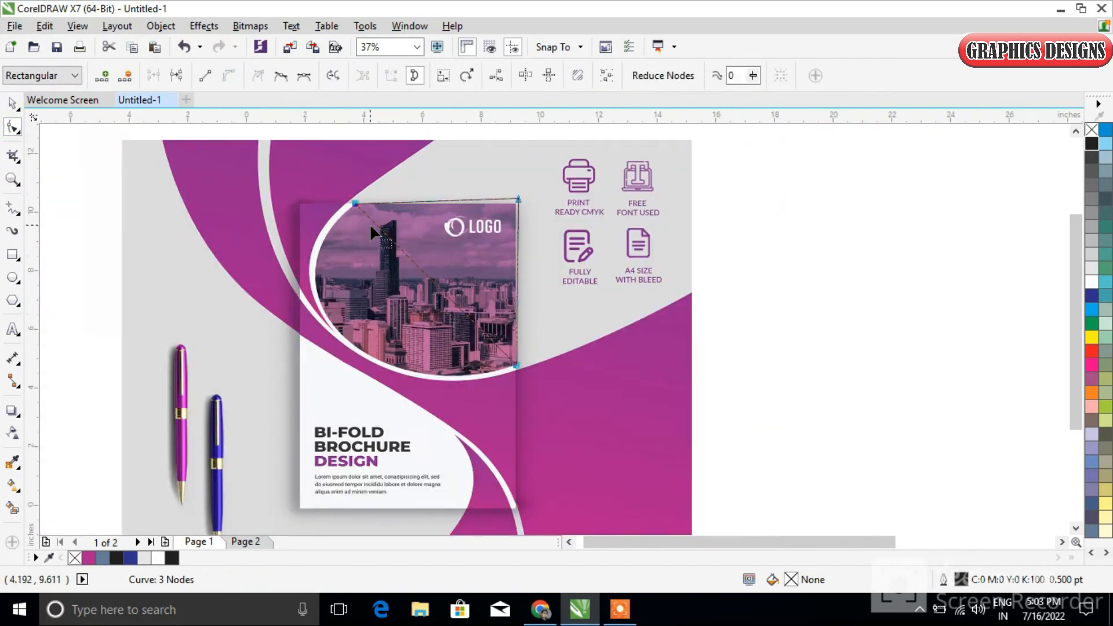
# Bend the outline's diagonal segment toward the curved lower edge of the city photo using its lower curve handle
pyautogui.scroll(2, 354, 203)
pyautogui.moveTo(469, 315); pyautogui.dragTo(607, 520)
pyautogui.scroll(2, 606, 520)
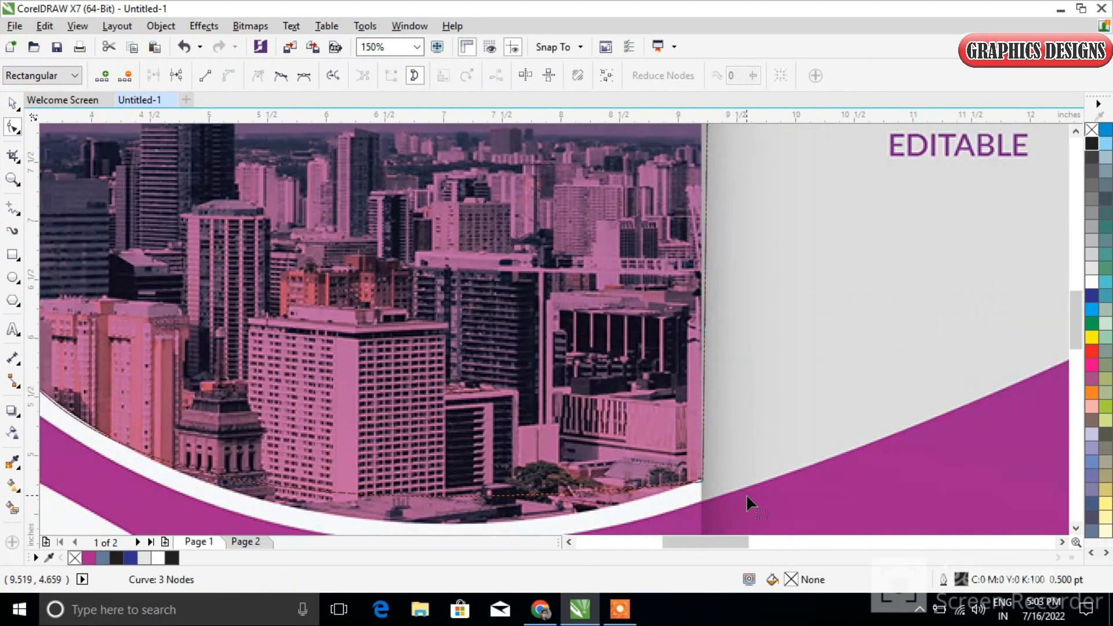
pyautogui.moveTo(1076, 308); pyautogui.dragTo(1075, 336)
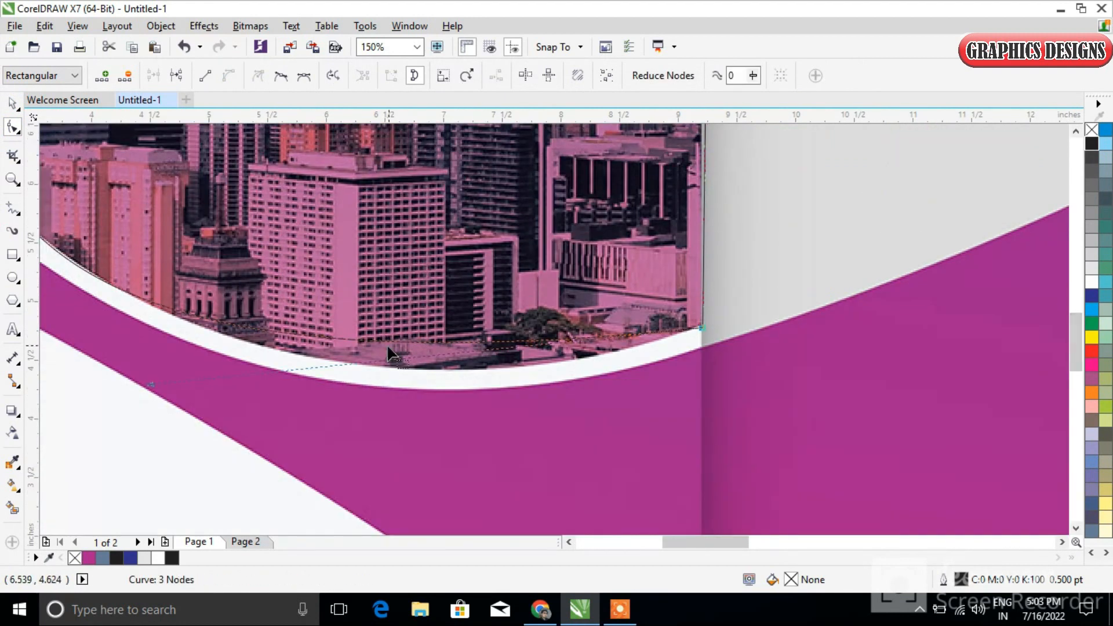
pyautogui.moveTo(149, 386); pyautogui.dragTo(283, 458)
pyautogui.moveTo(728, 544); pyautogui.dragTo(692, 544)
# Fine-tune the curve handles until the outline follows the photo's rounded left and lower edge, and deselect it
pyautogui.scroll(-1, 617, 264)
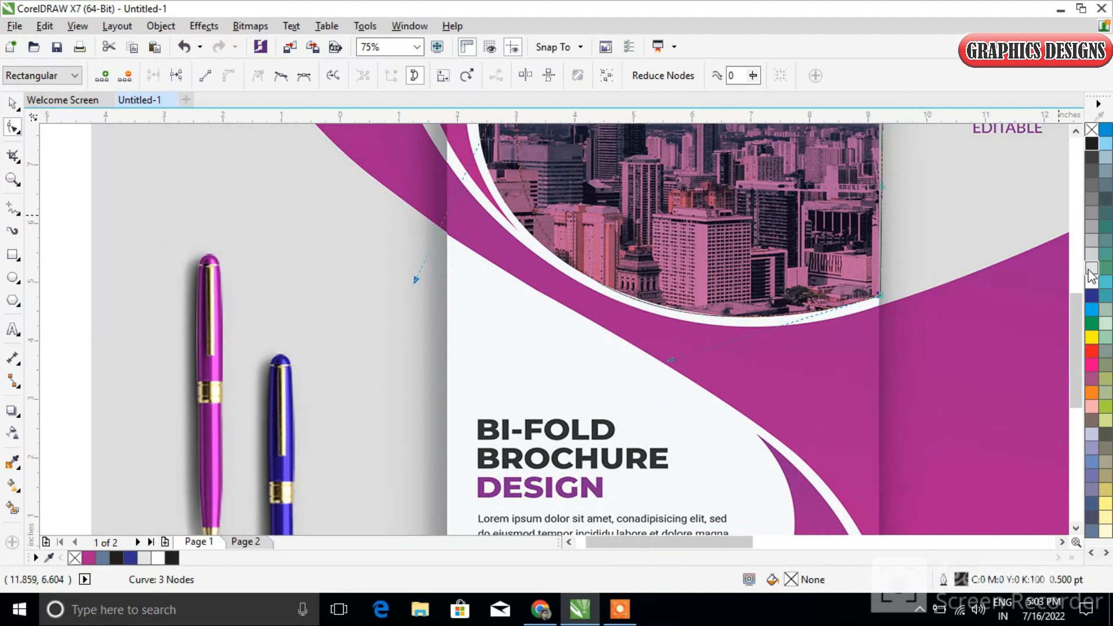
pyautogui.moveTo(1075, 320); pyautogui.dragTo(1076, 272)
pyautogui.moveTo(416, 454); pyautogui.dragTo(318, 353)
pyautogui.moveTo(625, 451); pyautogui.dragTo(621, 469)
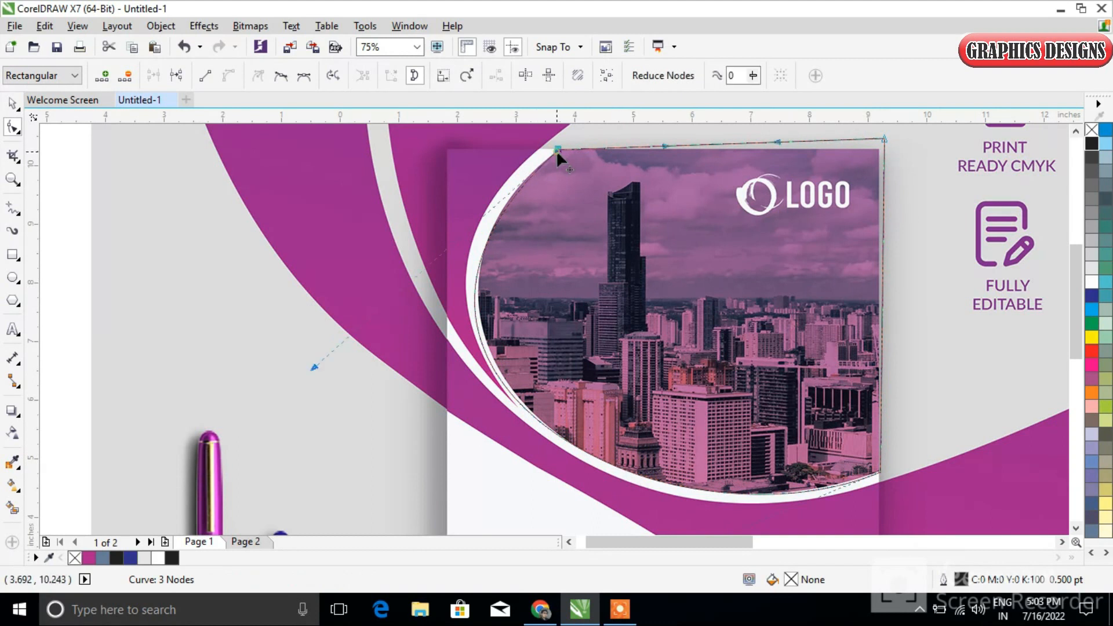
pyautogui.moveTo(318, 367); pyautogui.dragTo(327, 358)
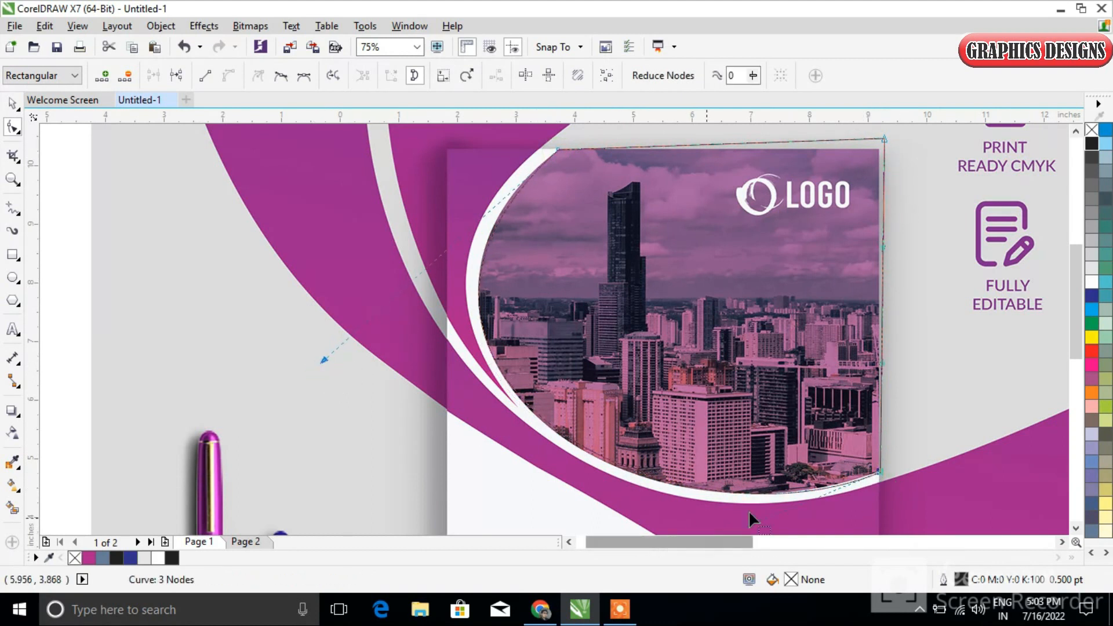
pyautogui.scroll(-1, 1076, 340)
pyautogui.moveTo(670, 497); pyautogui.dragTo(638, 493)
pyautogui.moveTo(325, 300); pyautogui.dragTo(334, 289)
pyautogui.moveTo(636, 495); pyautogui.dragTo(633, 504)
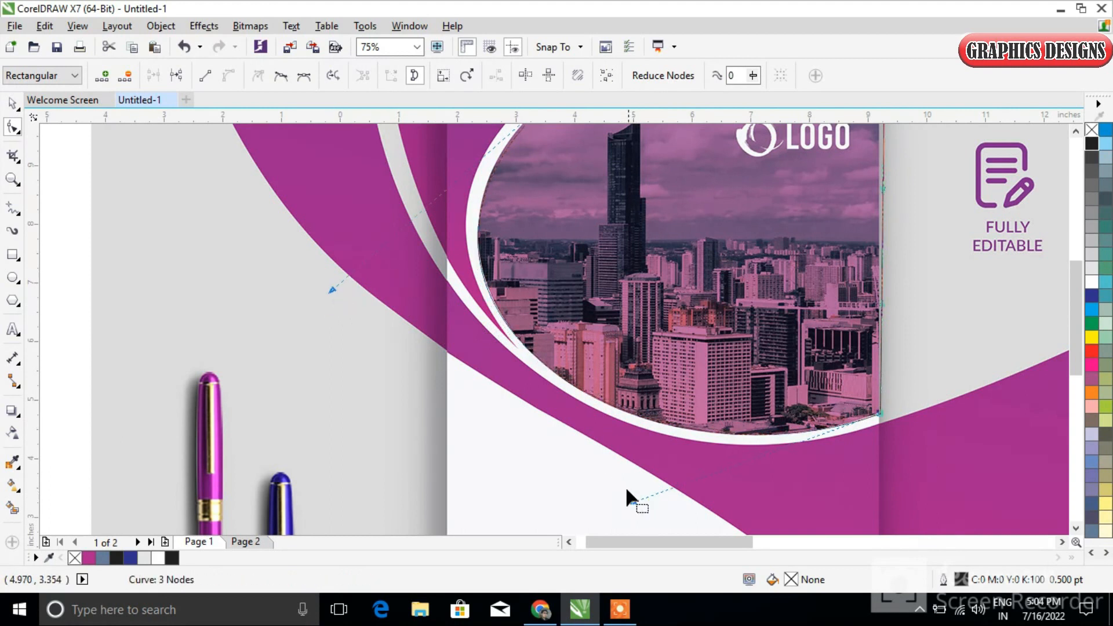
pyautogui.scroll(1, 684, 435)
pyautogui.scroll(-1, 684, 435)
pyautogui.scroll(-1, 679, 432)
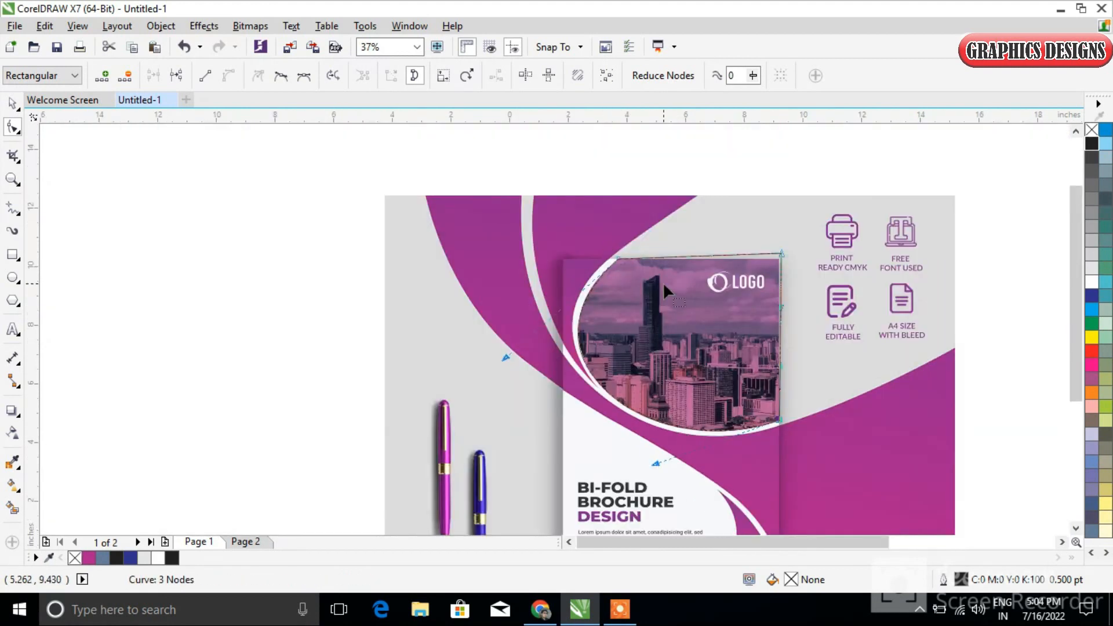
pyautogui.click(10, 104)
pyautogui.click(226, 338)
# Draw a closed four-node outline, about 1.65 by 4.72 inches, around the purple shape in the cover's upper-left corner
pyautogui.click(12, 207)
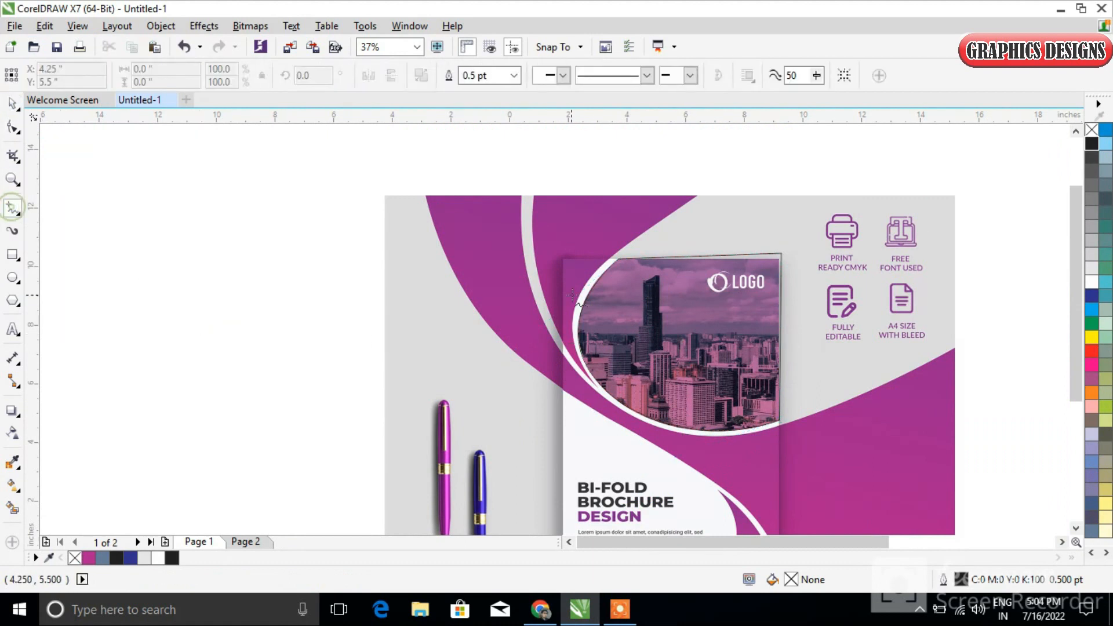
pyautogui.scroll(1, 617, 245)
pyautogui.click(618, 242)
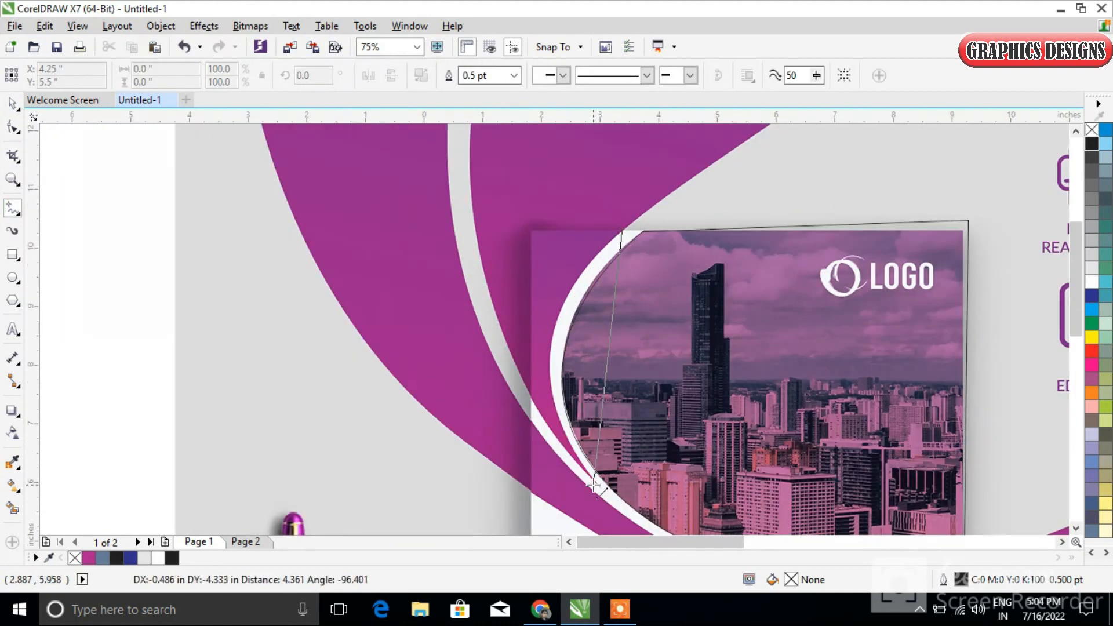
pyautogui.click(600, 487)
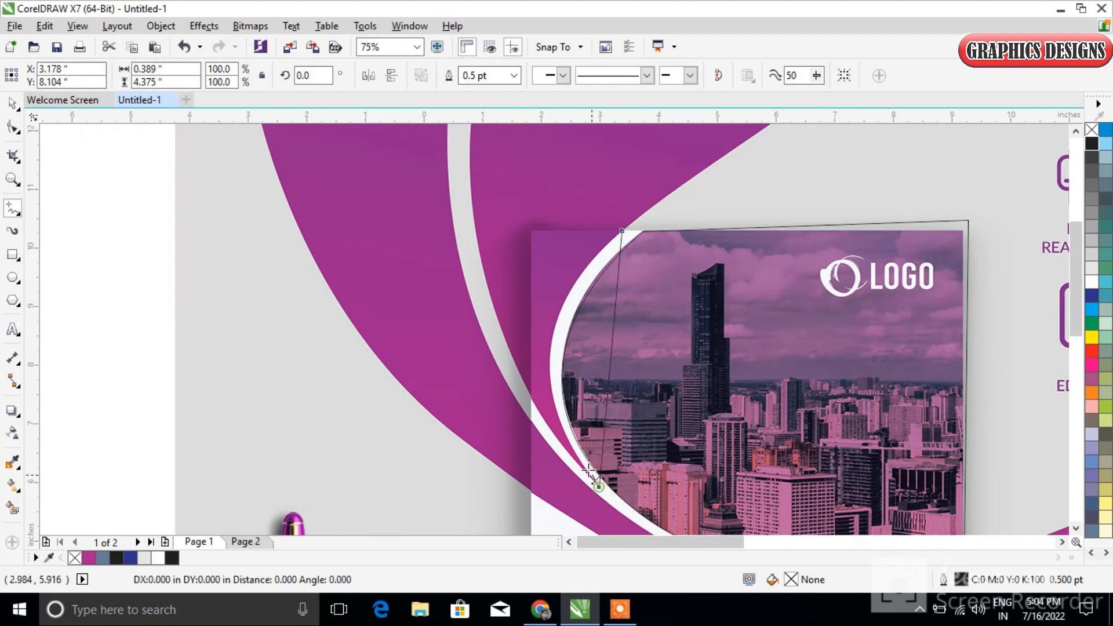
pyautogui.click(532, 401)
pyautogui.click(525, 210)
pyautogui.click(622, 231)
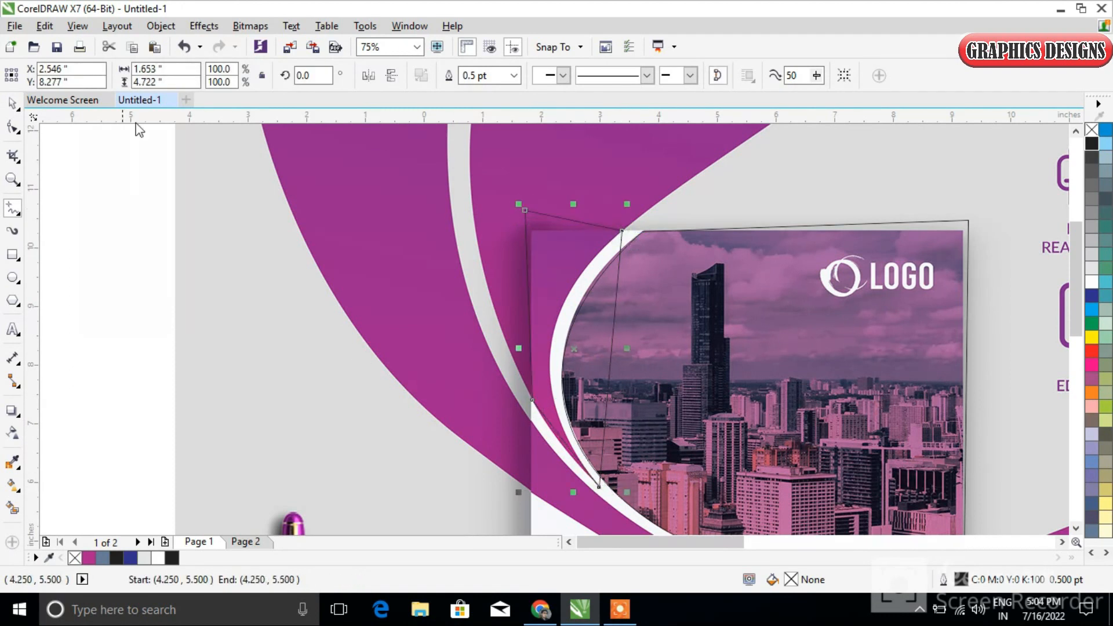
# Convert the corner outline's nodes to curves and bend its inner side along the white arc beside the photo
pyautogui.click(14, 104)
pyautogui.click(13, 129)
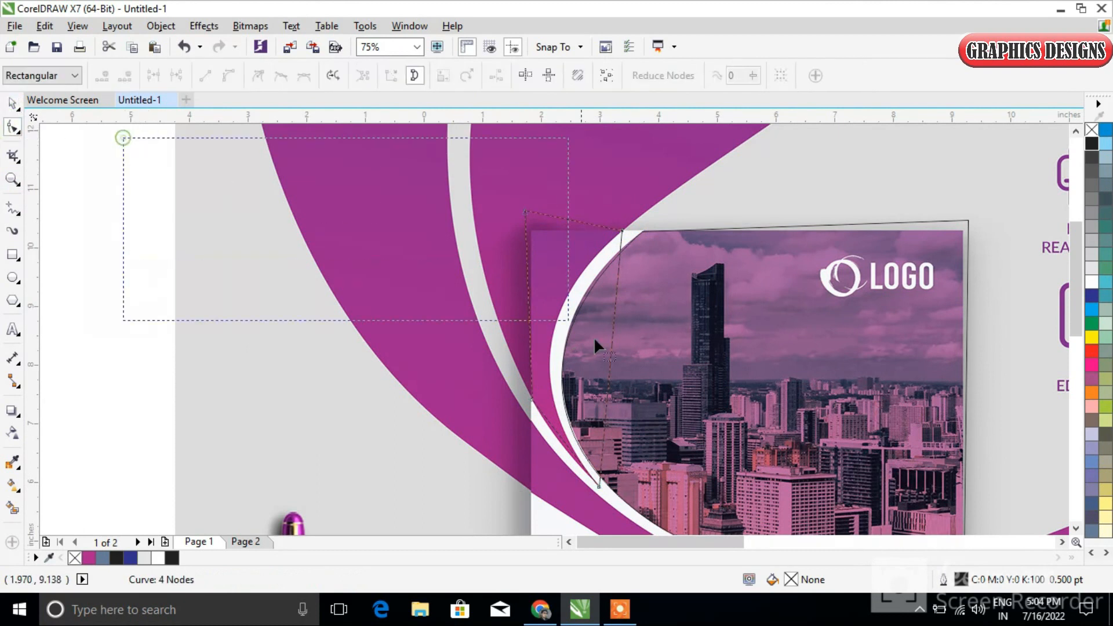
pyautogui.scroll(-1, 640, 487)
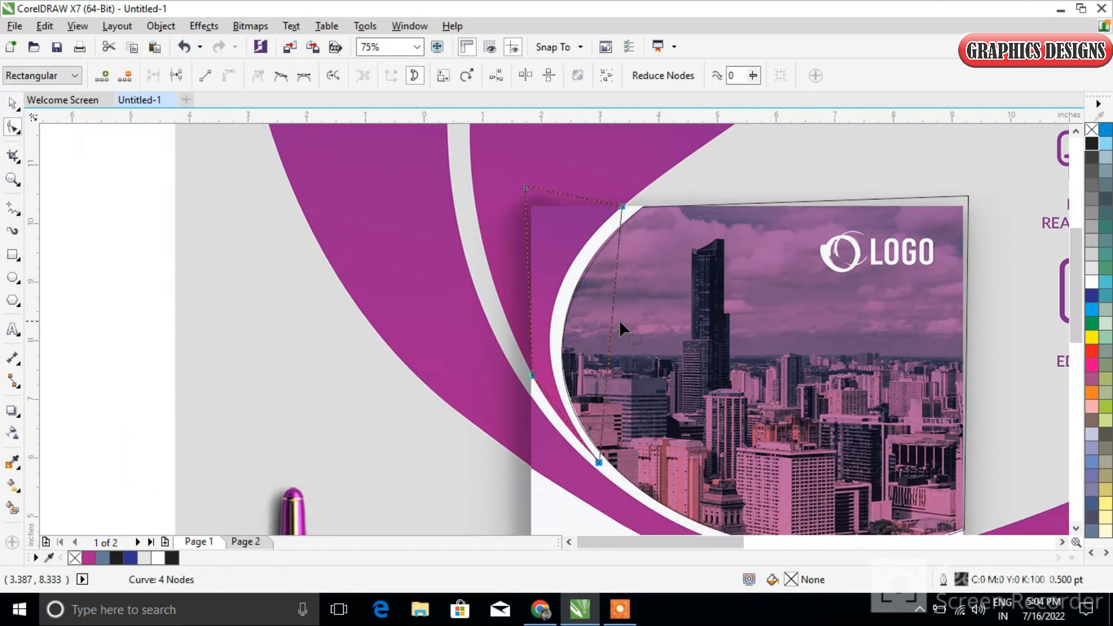
pyautogui.moveTo(611, 321); pyautogui.dragTo(550, 325)
pyautogui.scroll(2, 549, 413)
pyautogui.moveTo(564, 423); pyautogui.dragTo(566, 432)
pyautogui.moveTo(550, 225); pyautogui.dragTo(552, 238)
pyautogui.scroll(-2, 601, 201)
pyautogui.scroll(-1, 625, 152)
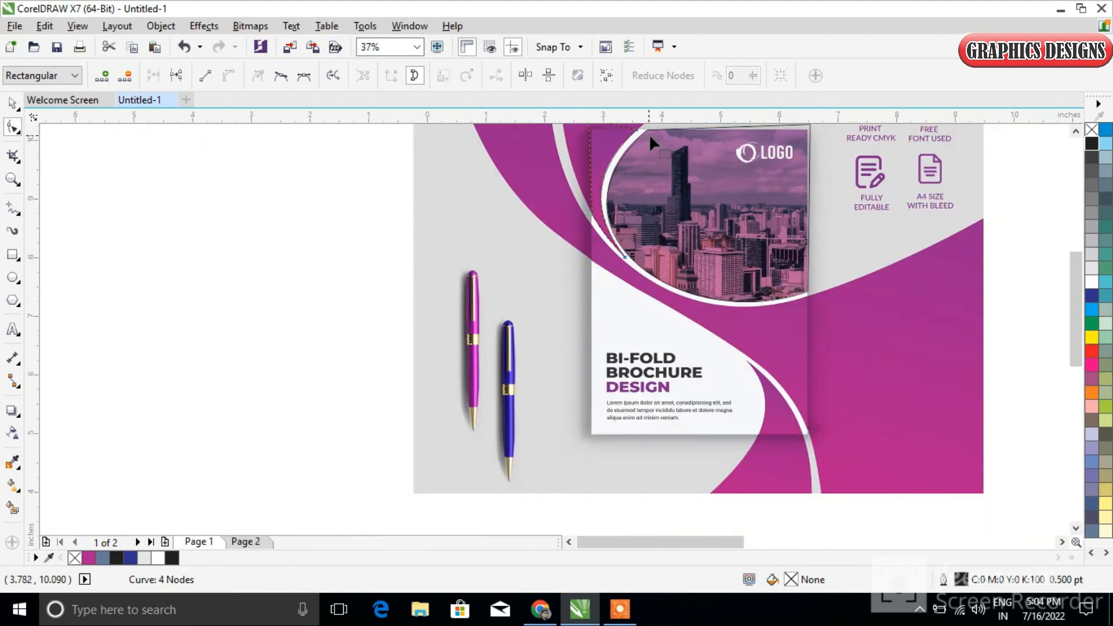
# Draw a closed four-node outline, about 7.4 by 7.03 inches, around the purple band crossing the cover below the photo
pyautogui.click(13, 207)
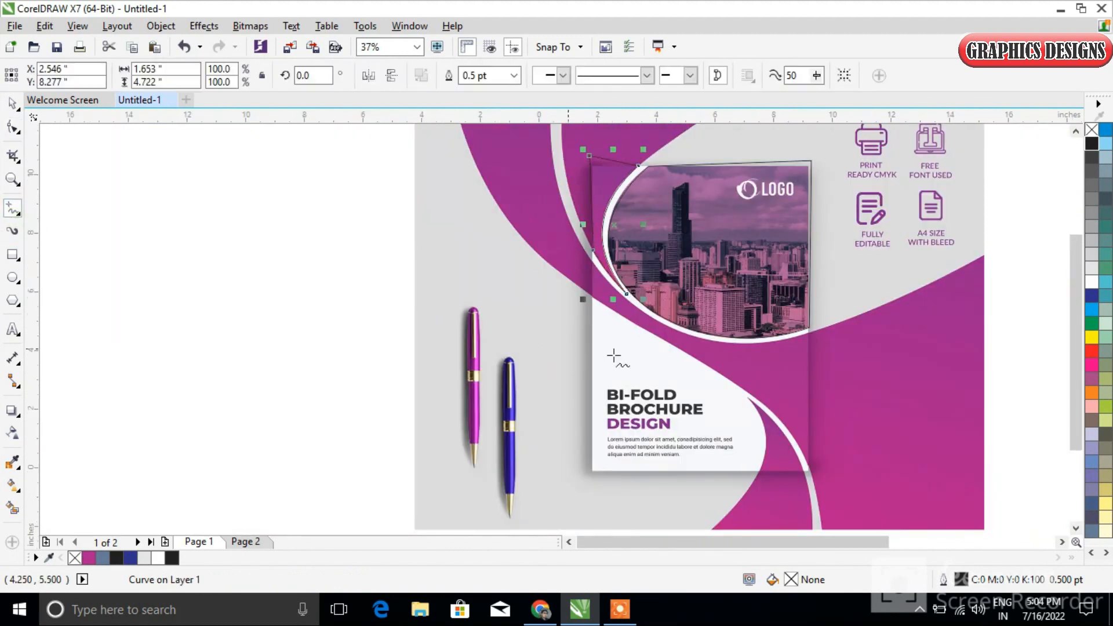
pyautogui.scroll(1, 596, 277)
pyautogui.click(594, 245)
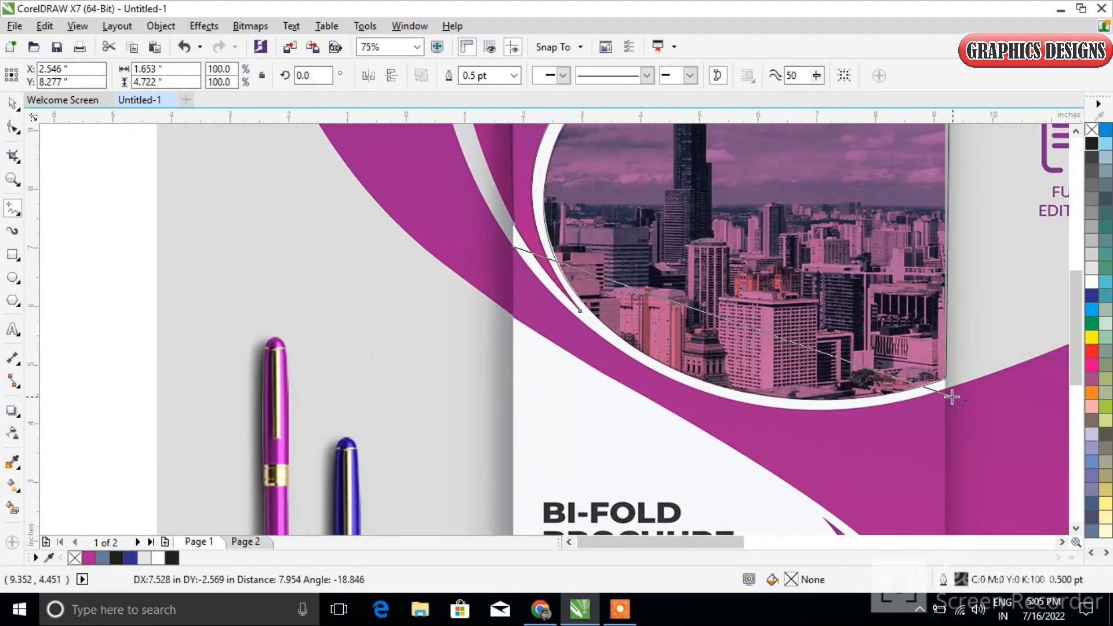
pyautogui.doubleClick(943, 392)
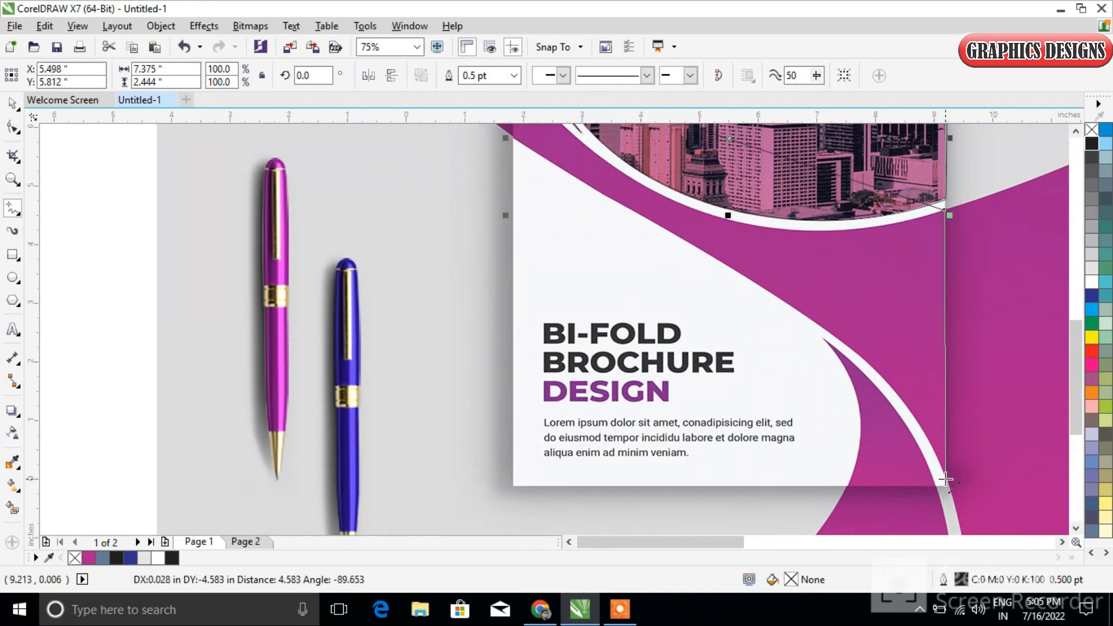
pyautogui.doubleClick(945, 480)
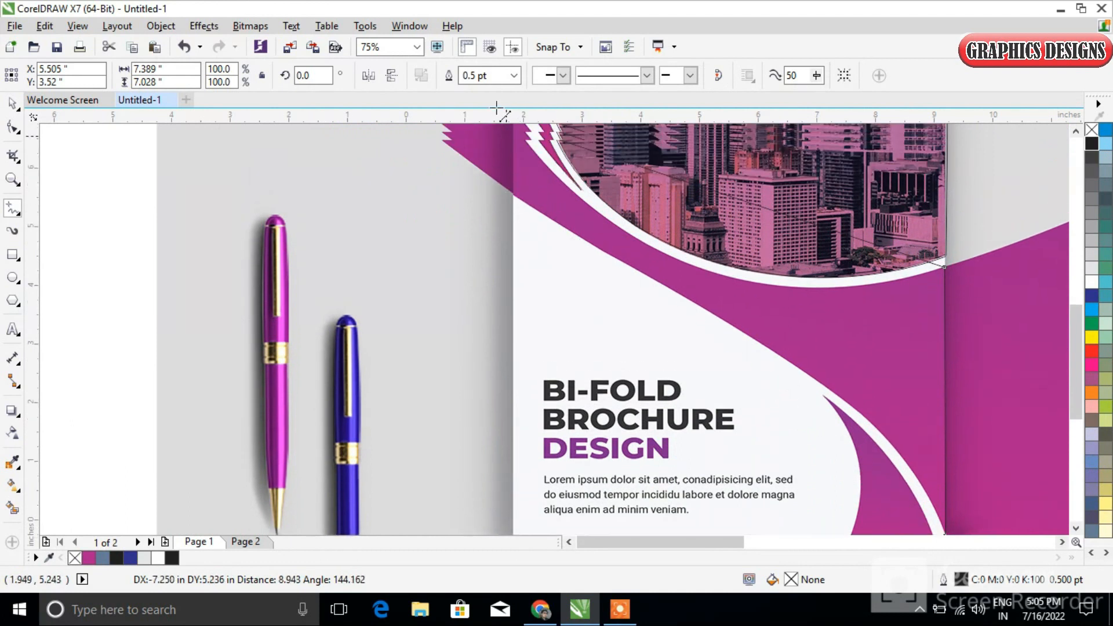
pyautogui.doubleClick(509, 237)
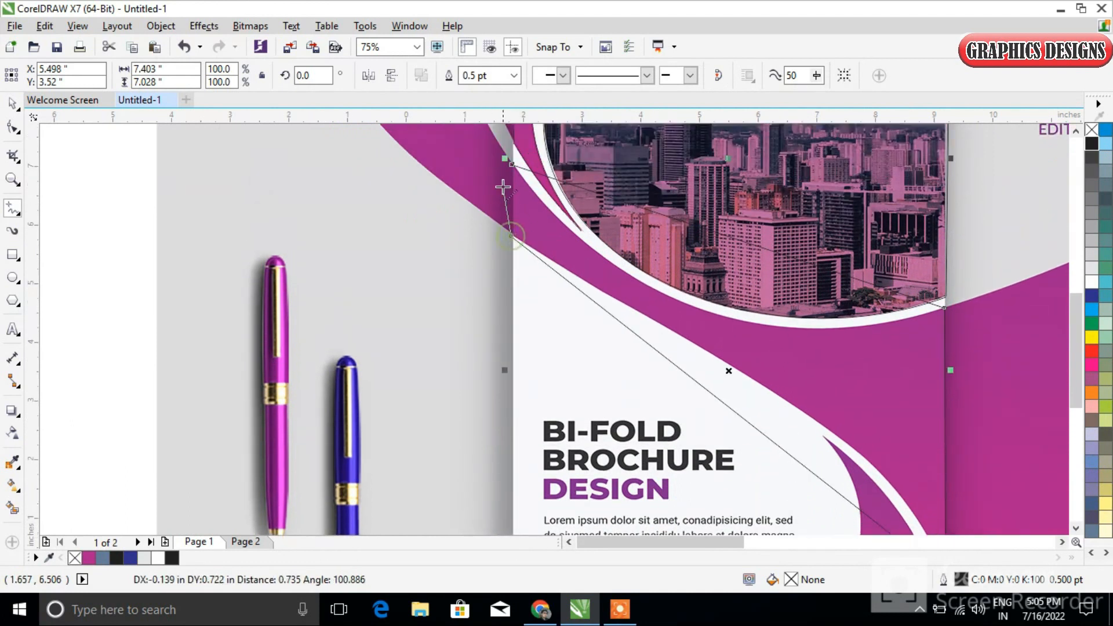
pyautogui.click(511, 165)
# Convert the band outline's segments to curves and bend its upper edge along the white arc under the photo
pyautogui.press('F10')
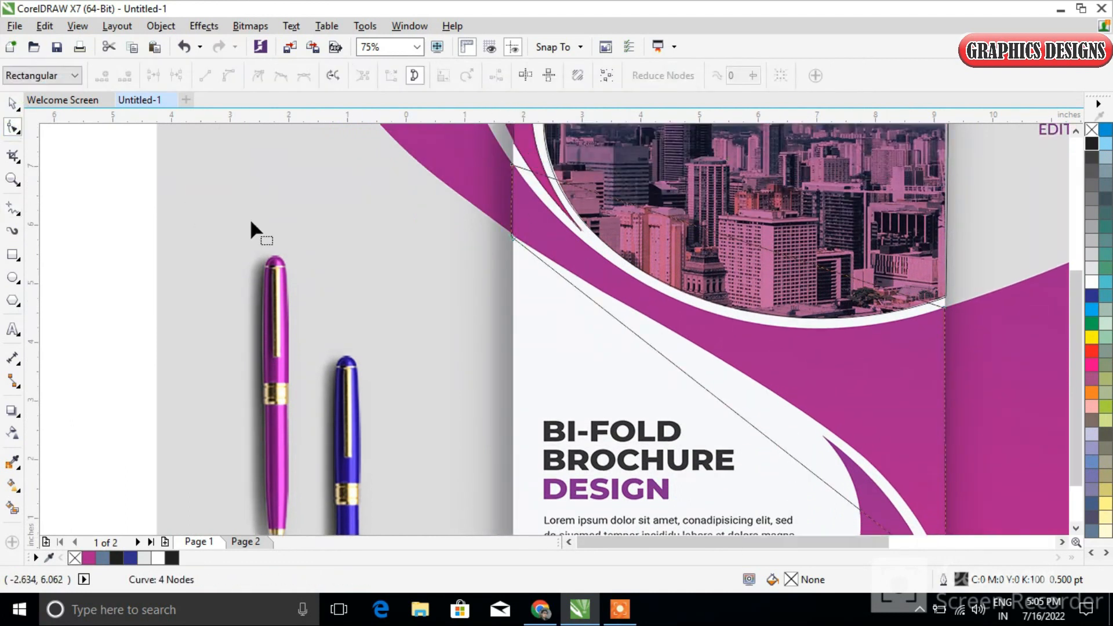
pyautogui.scroll(-2, 250, 224)
pyautogui.moveTo(159, 153); pyautogui.dragTo(643, 403)
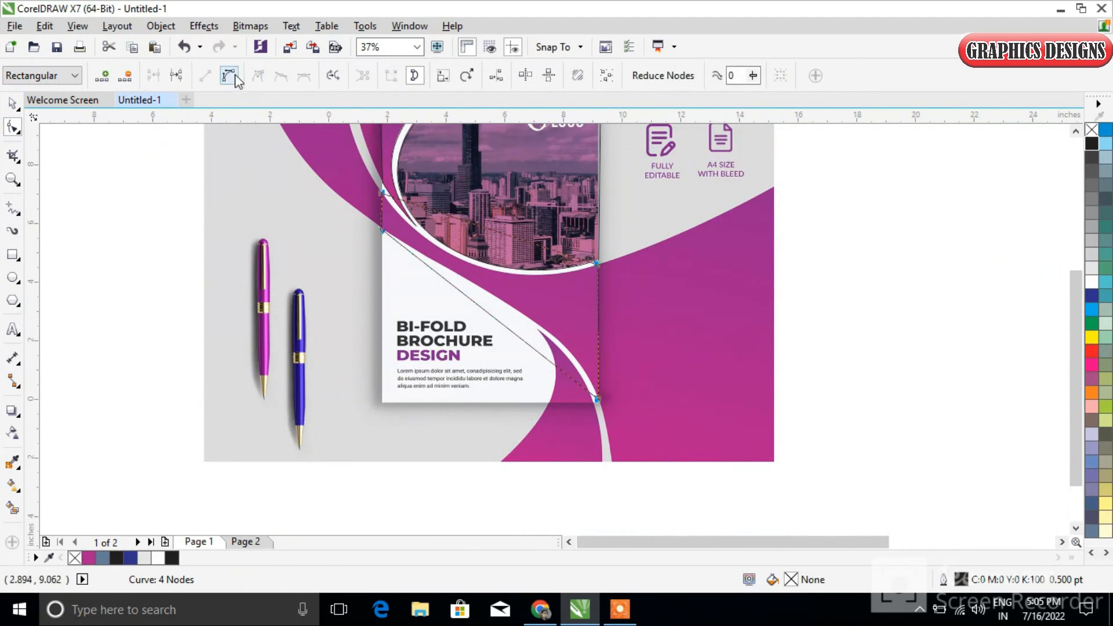
pyautogui.scroll(2, 478, 224)
pyautogui.moveTo(484, 242); pyautogui.dragTo(475, 316)
# Shape the band outline's lower edge with its curve handles to follow the S-curve above the brochure title
pyautogui.moveTo(498, 414); pyautogui.dragTo(515, 384)
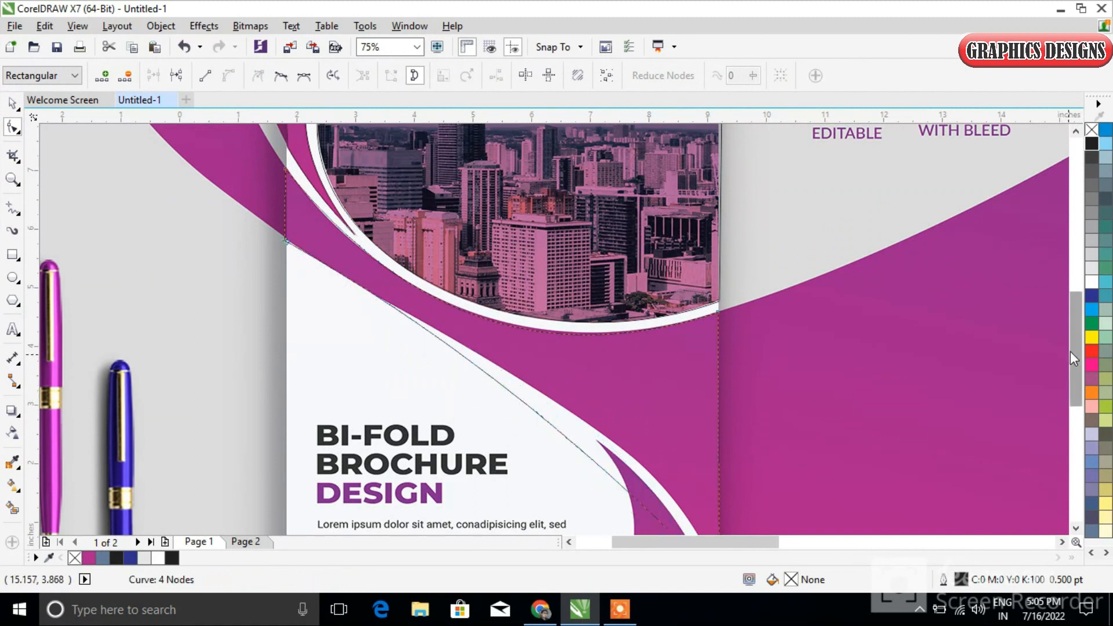
pyautogui.scroll(-1, 1070, 351)
pyautogui.moveTo(585, 381); pyautogui.dragTo(690, 393)
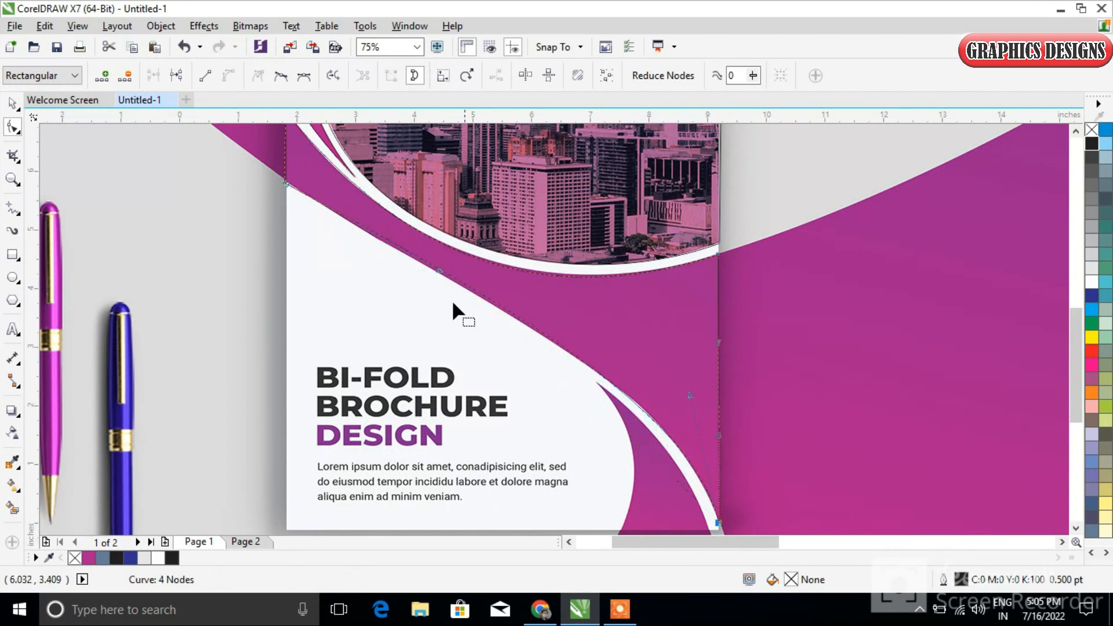
pyautogui.moveTo(438, 272); pyautogui.dragTo(432, 274)
pyautogui.moveTo(690, 393); pyautogui.dragTo(685, 379)
pyautogui.scroll(-2, 645, 404)
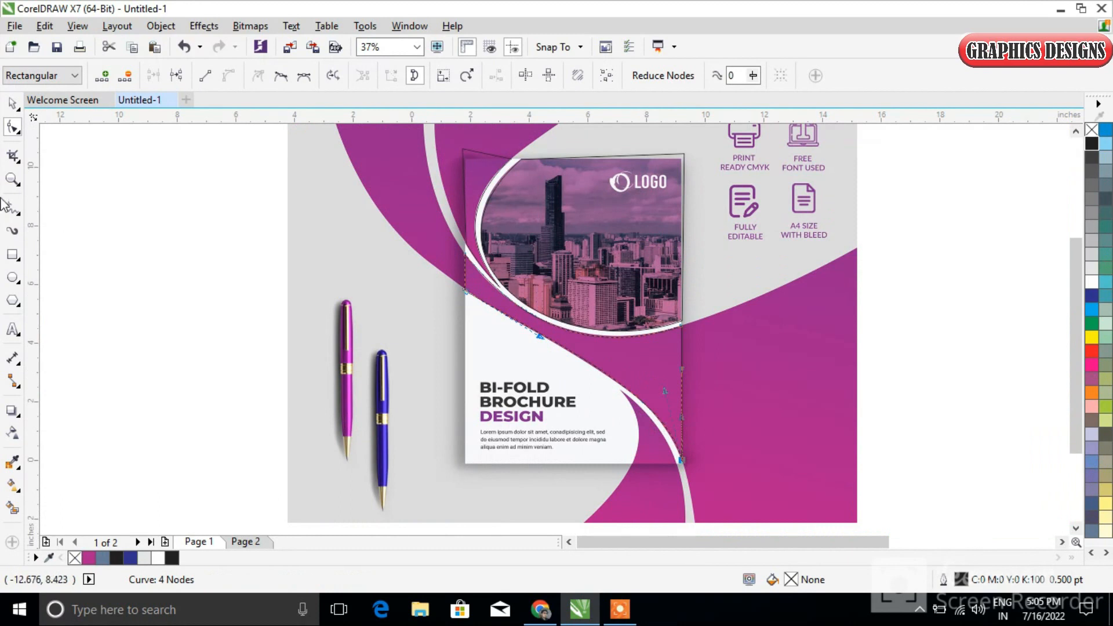
# Draw a closed three-node outline, about 1.88 by 2.5 inches, over the purple wedge in the cover's lower-right corner
pyautogui.click(12, 103)
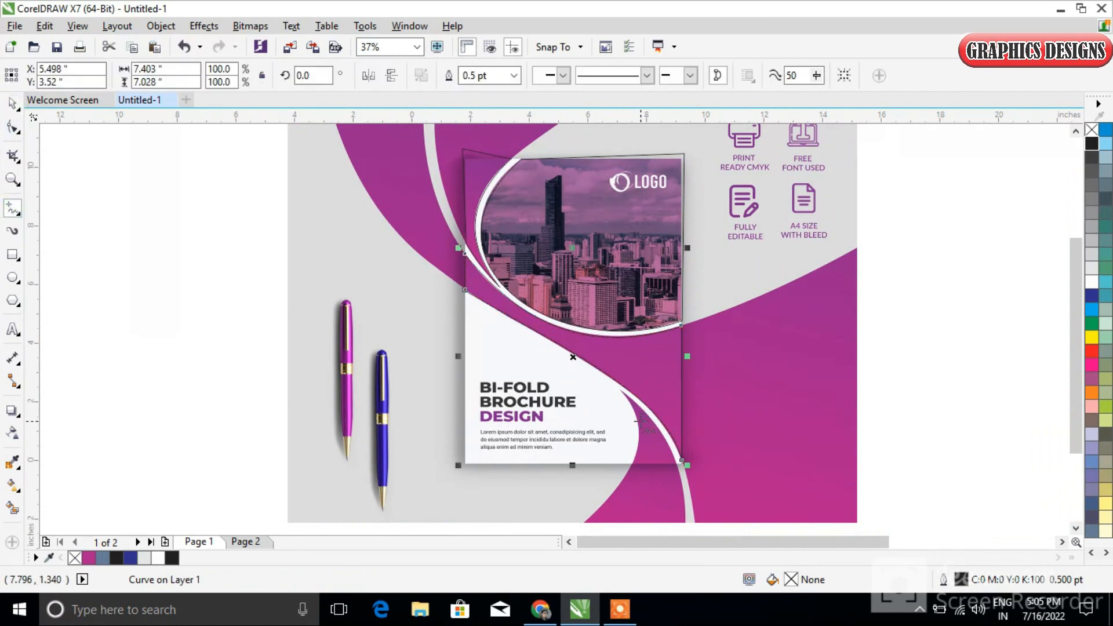
pyautogui.scroll(2, 642, 421)
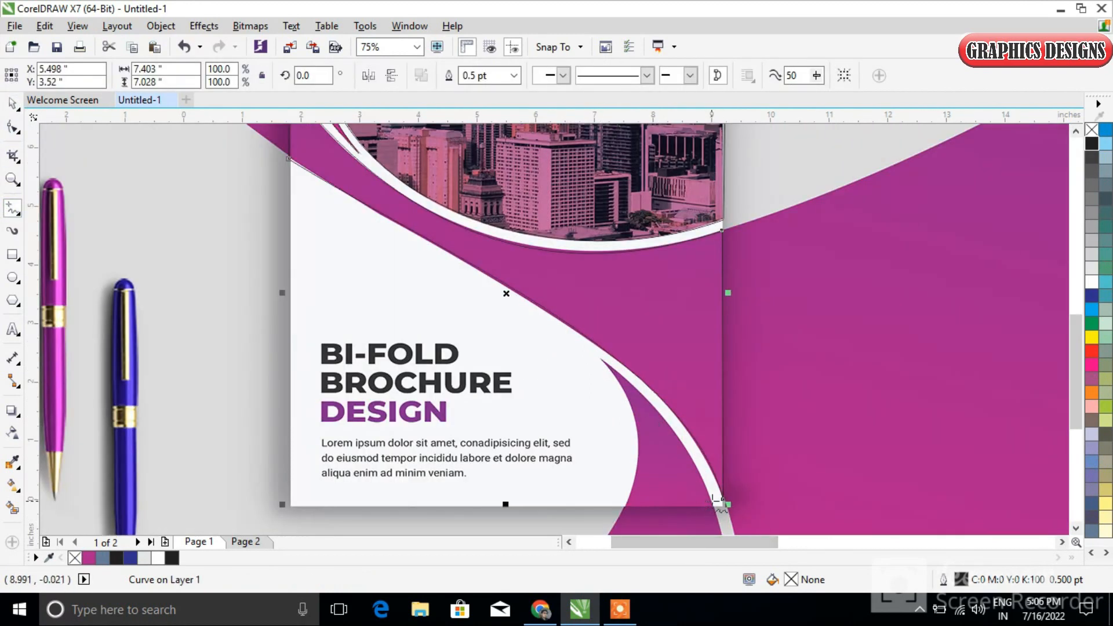
pyautogui.click(711, 505)
pyautogui.click(602, 359)
pyautogui.click(625, 506)
pyautogui.click(712, 506)
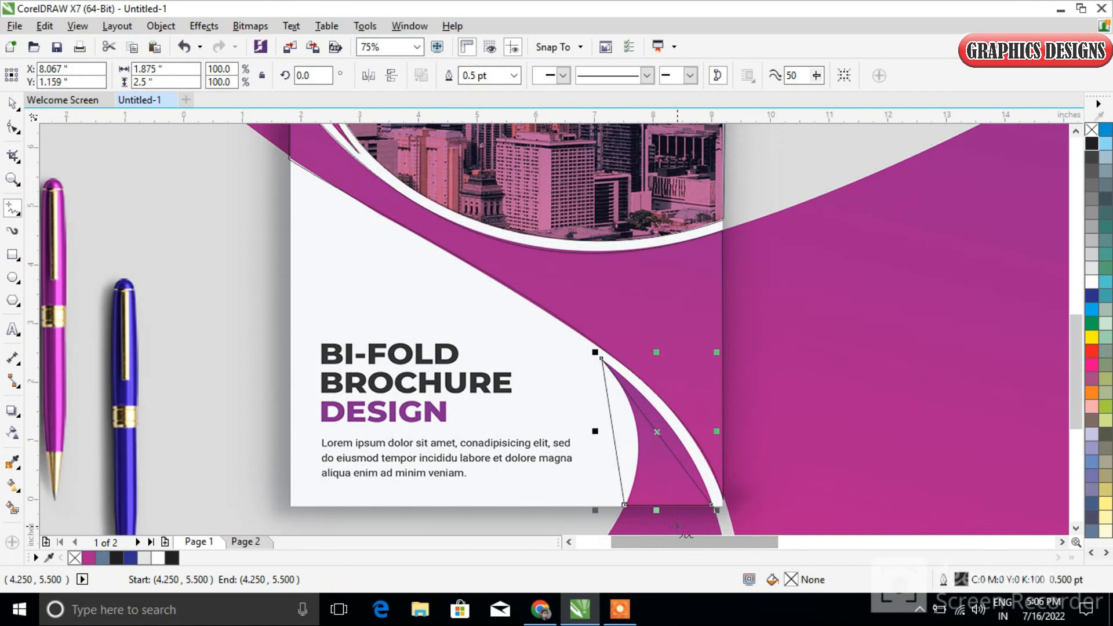
# Convert the wedge outline's two long sides to curves and bend them to match the wedge's curved edges
pyautogui.scroll(2, 677, 526)
pyautogui.click(14, 127)
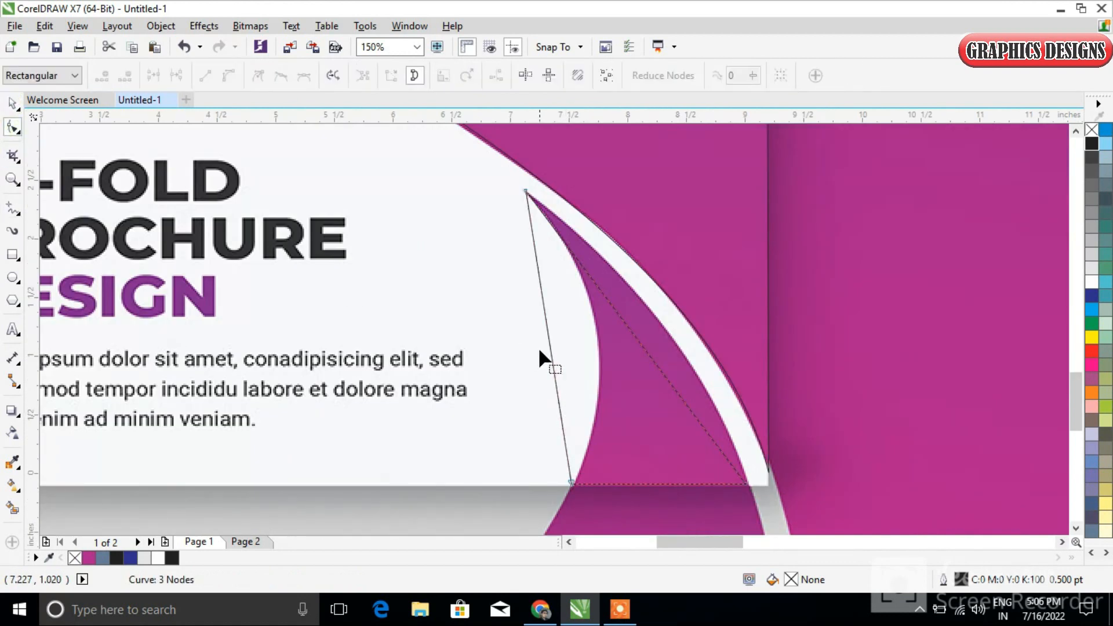
pyautogui.click(230, 77)
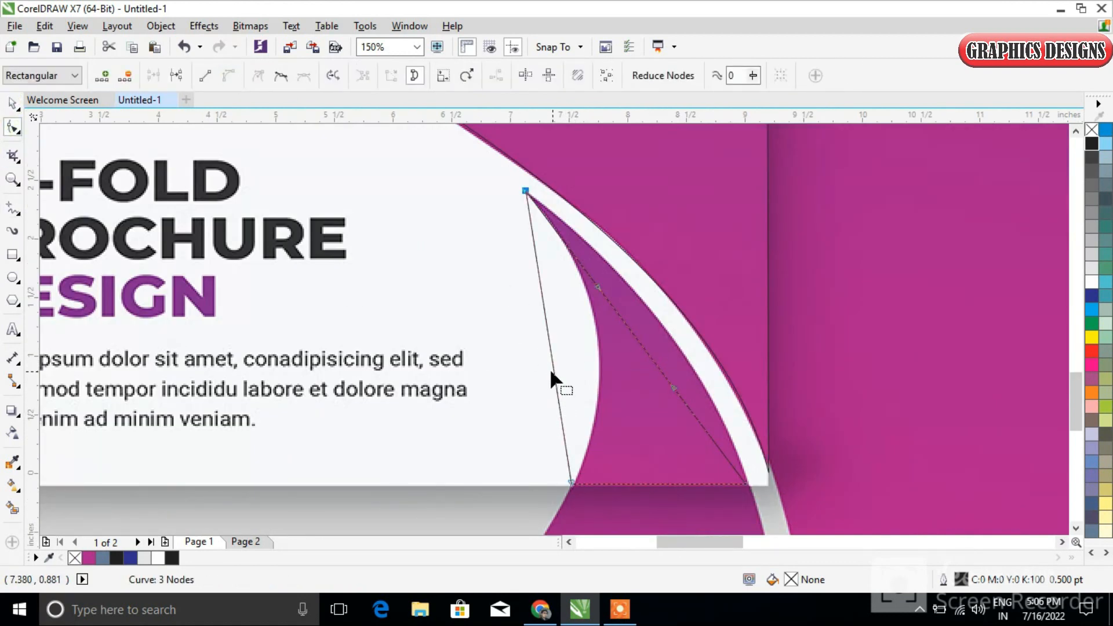
pyautogui.click(553, 369)
pyautogui.click(230, 77)
pyautogui.moveTo(550, 372); pyautogui.dragTo(666, 343)
pyautogui.scroll(-3, 686, 355)
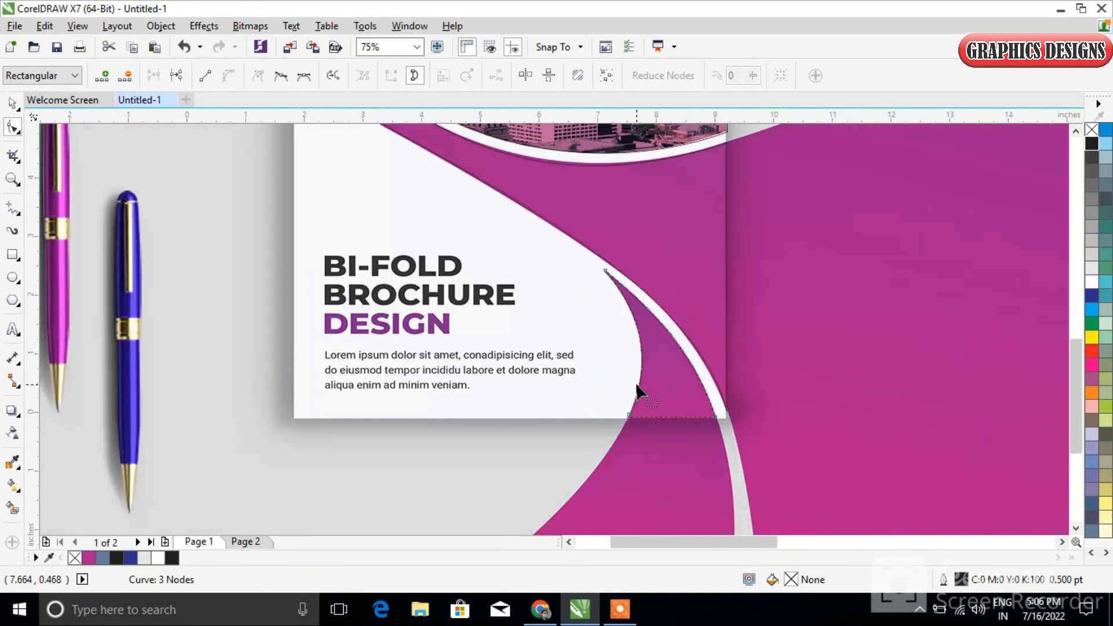
pyautogui.scroll(3, 676, 427)
pyautogui.click(674, 417)
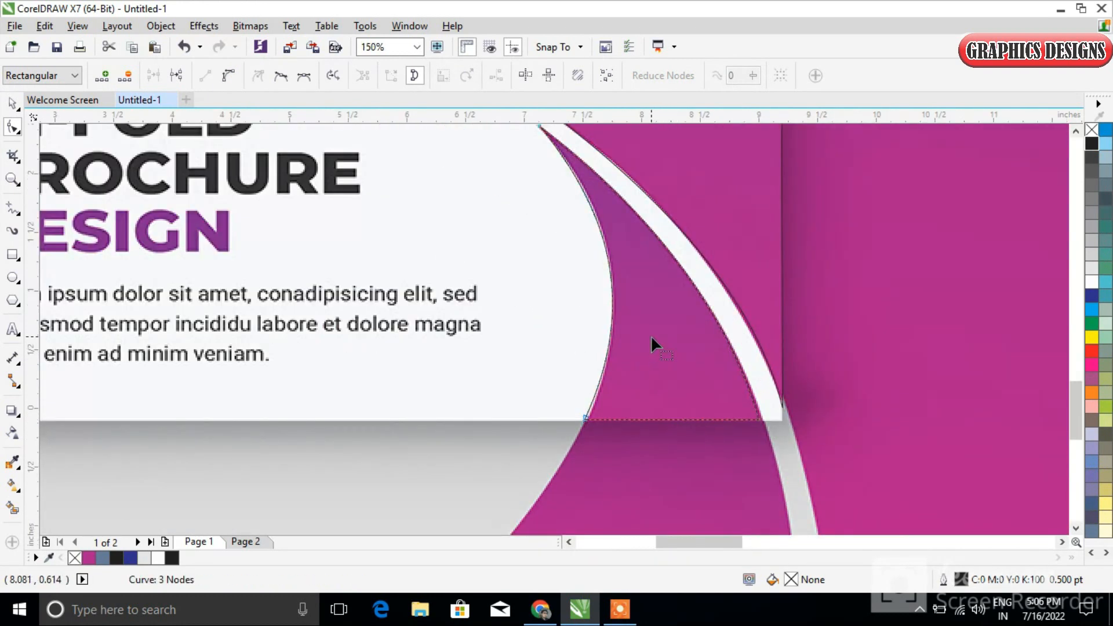
pyautogui.scroll(-3, 662, 338)
pyautogui.click(19, 107)
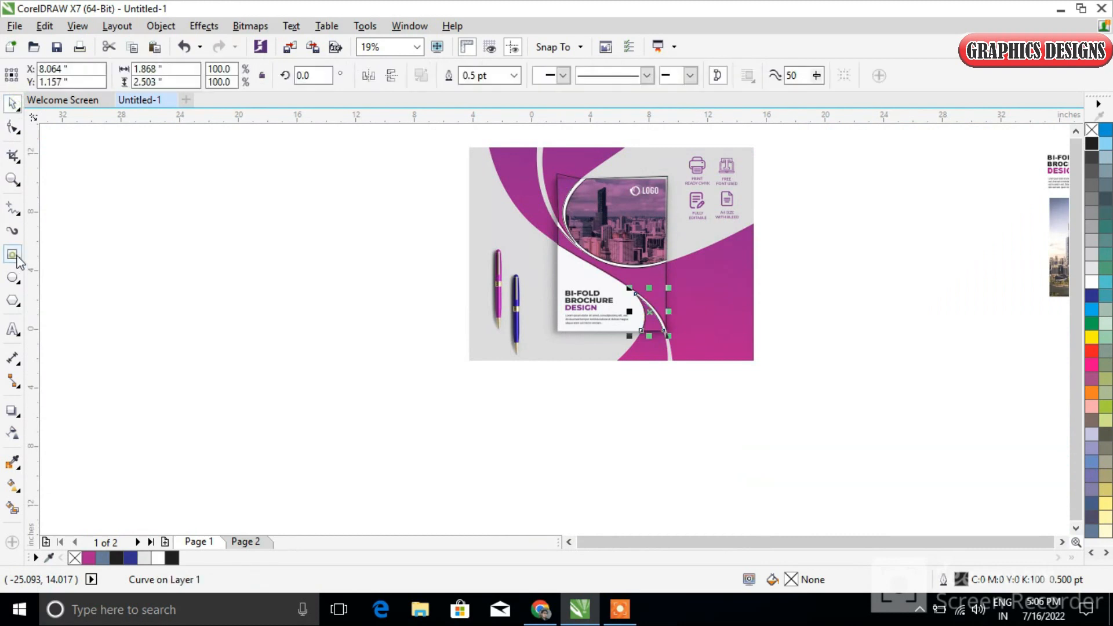
# Draw a rectangle about 7.46 by 10.22 inches over the brochure cover in the reference image
pyautogui.click(14, 256)
pyautogui.scroll(2, 596, 201)
pyautogui.scroll(-1, 552, 162)
pyautogui.moveTo(497, 137); pyautogui.dragTo(717, 437)
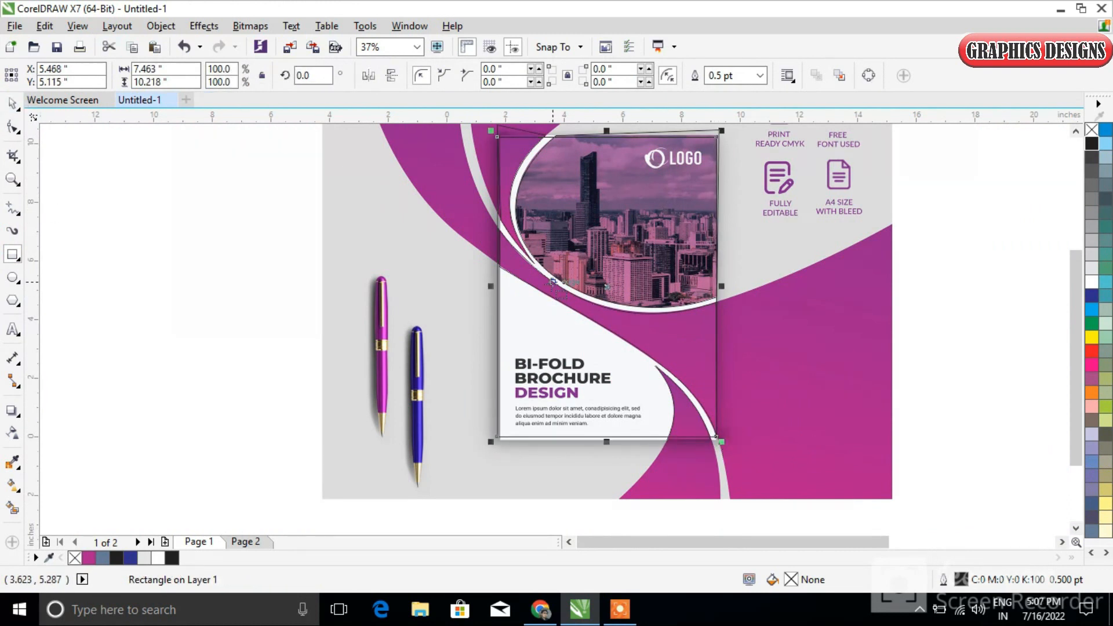
# Adjust the rectangle's left and lower edges to the cover's borders, resizing it to about 7.372 by 10.336 inches
pyautogui.scroll(2, 554, 288)
pyautogui.moveTo(439, 287); pyautogui.dragTo(415, 277)
pyautogui.scroll(2, 460, 289)
pyautogui.scroll(-3, 688, 321)
pyautogui.hscroll(3, 788, 546)
pyautogui.scroll(2, 338, 482)
pyautogui.moveTo(322, 431); pyautogui.dragTo(324, 446)
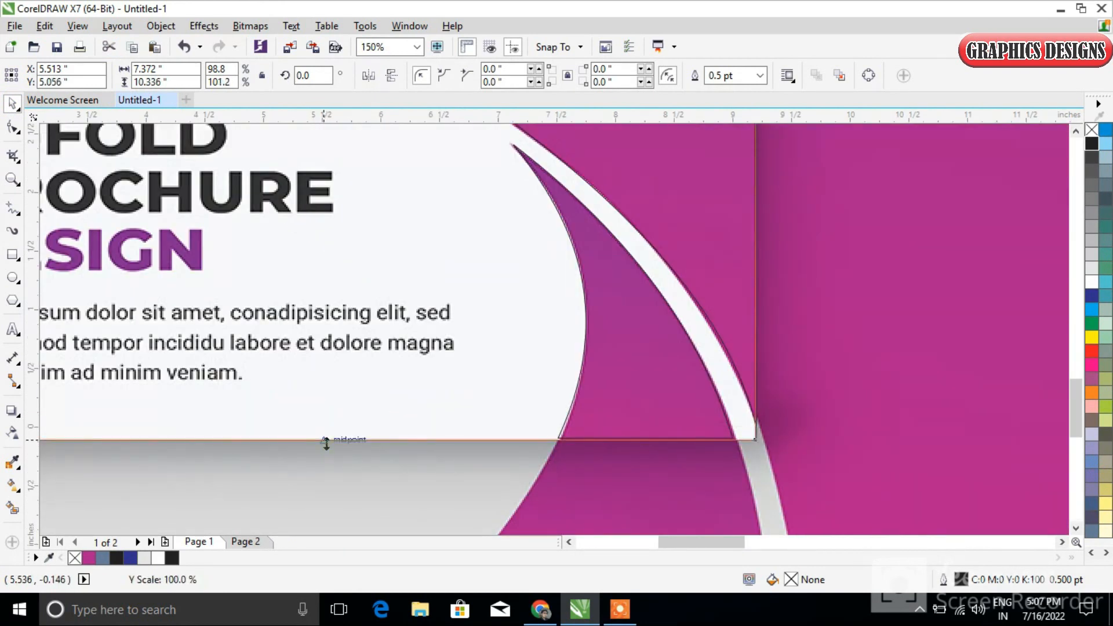
pyautogui.scroll(-3, 642, 407)
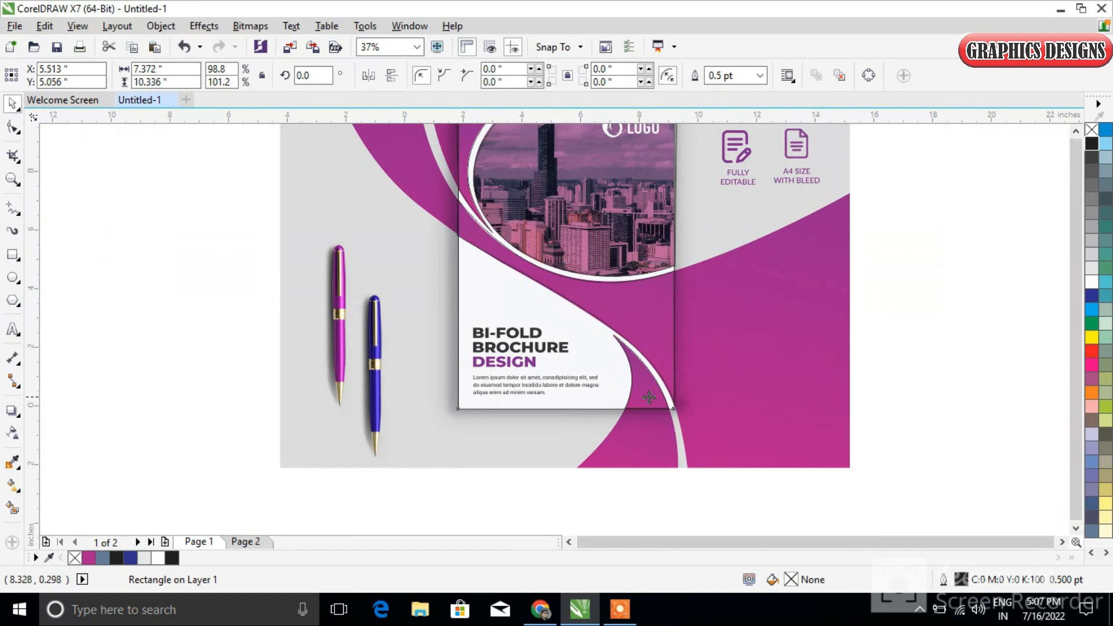
pyautogui.scroll(3, 659, 234)
pyautogui.scroll(-2, 723, 411)
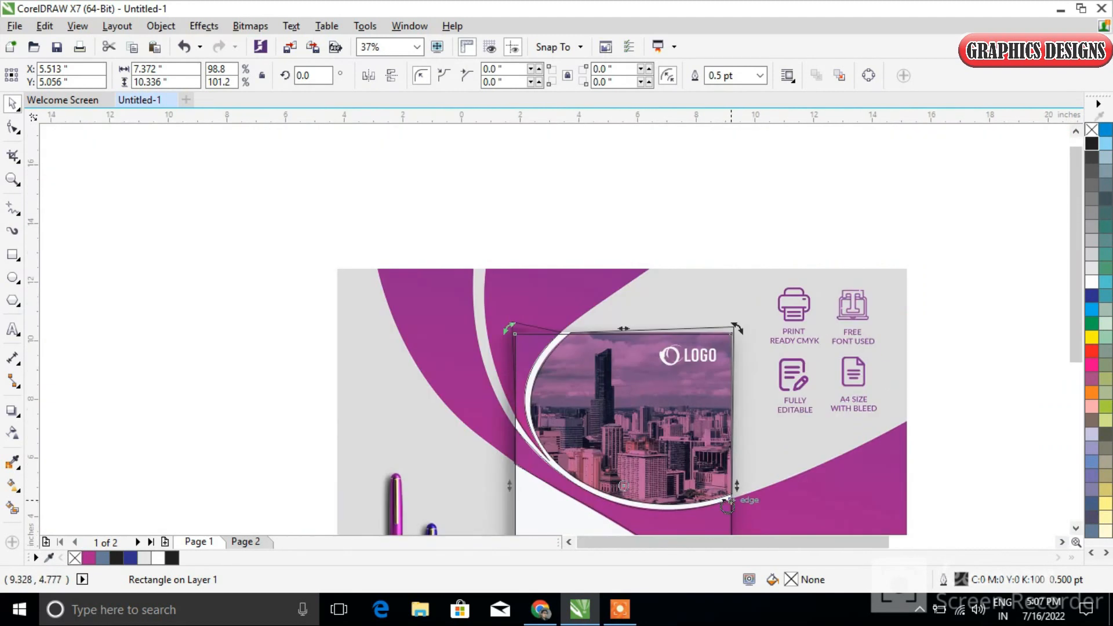
# Stretch the rectangle's upper edge to the cover photo's upper border, making it about 10.392 inches high
pyautogui.scroll(2, 710, 452)
pyautogui.moveTo(746, 422); pyautogui.dragTo(744, 425)
pyautogui.scroll(-3, 697, 352)
pyautogui.scroll(4, 658, 216)
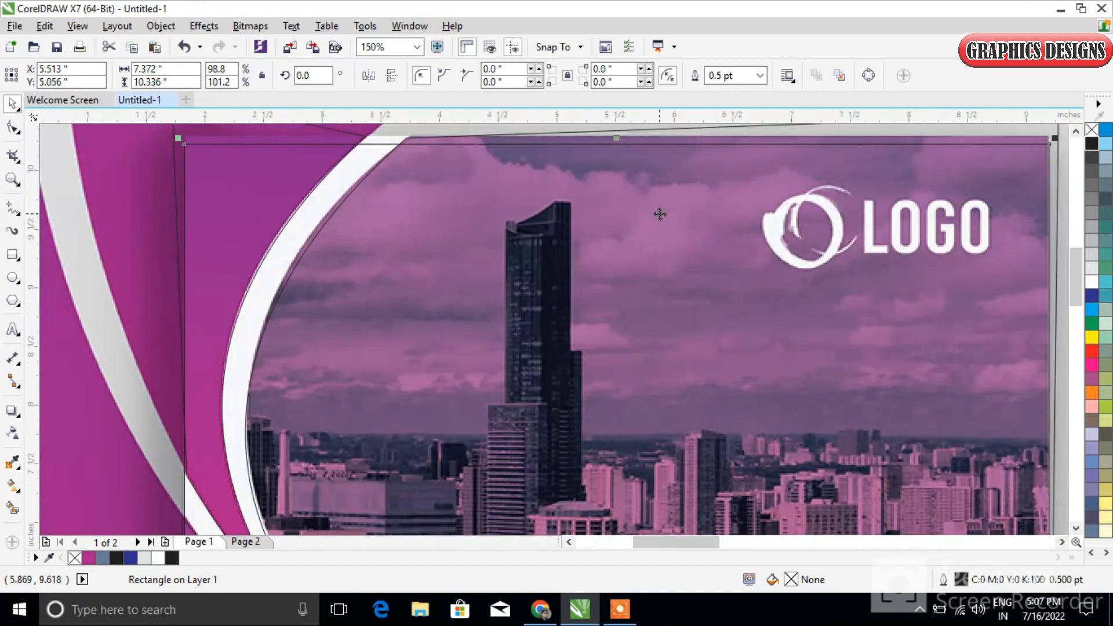
pyautogui.moveTo(614, 162); pyautogui.dragTo(615, 153)
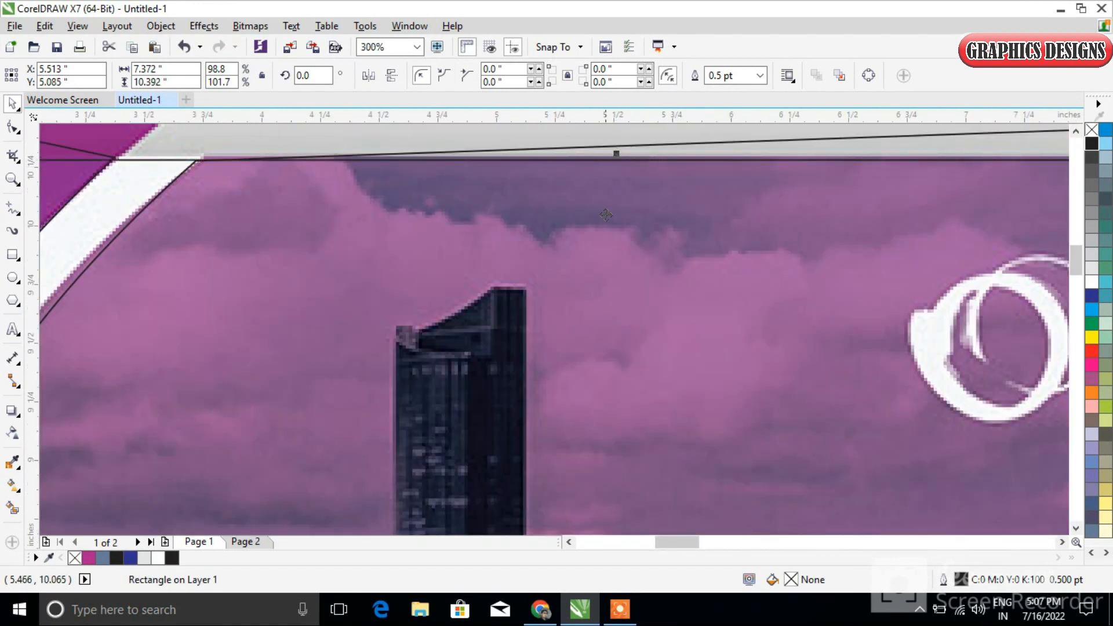
pyautogui.scroll(-5, 605, 212)
pyautogui.scroll(3, 760, 436)
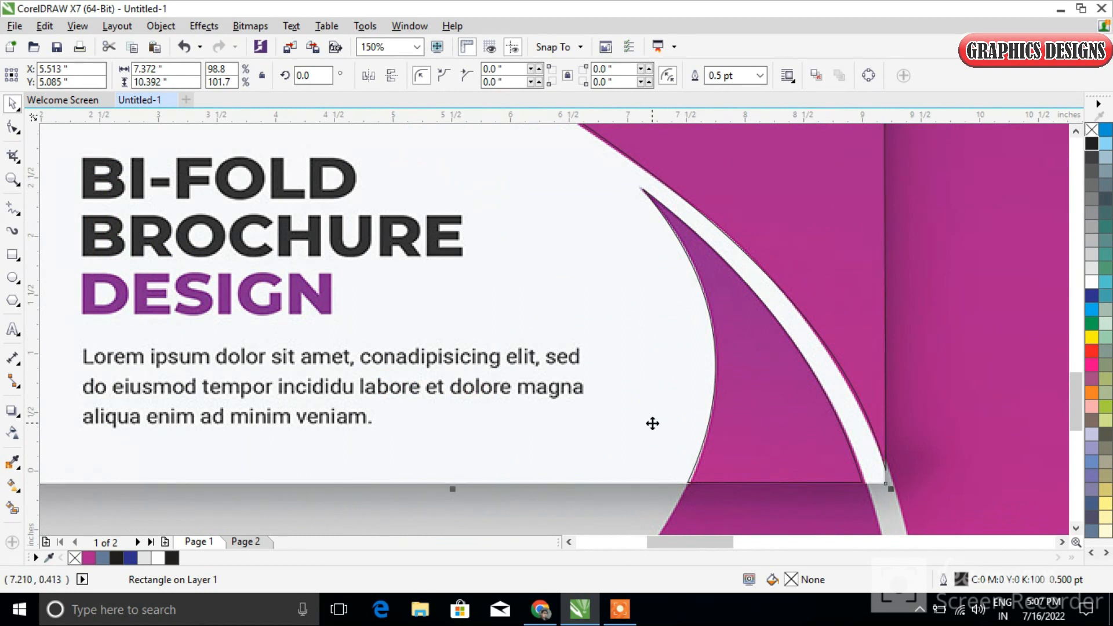
# Reshape the corner wedge outline, extending its lower nodes to the cover's lower edge and refitting its curved sides
pyautogui.scroll(-3, 652, 423)
pyautogui.click(323, 402)
pyautogui.click(735, 435)
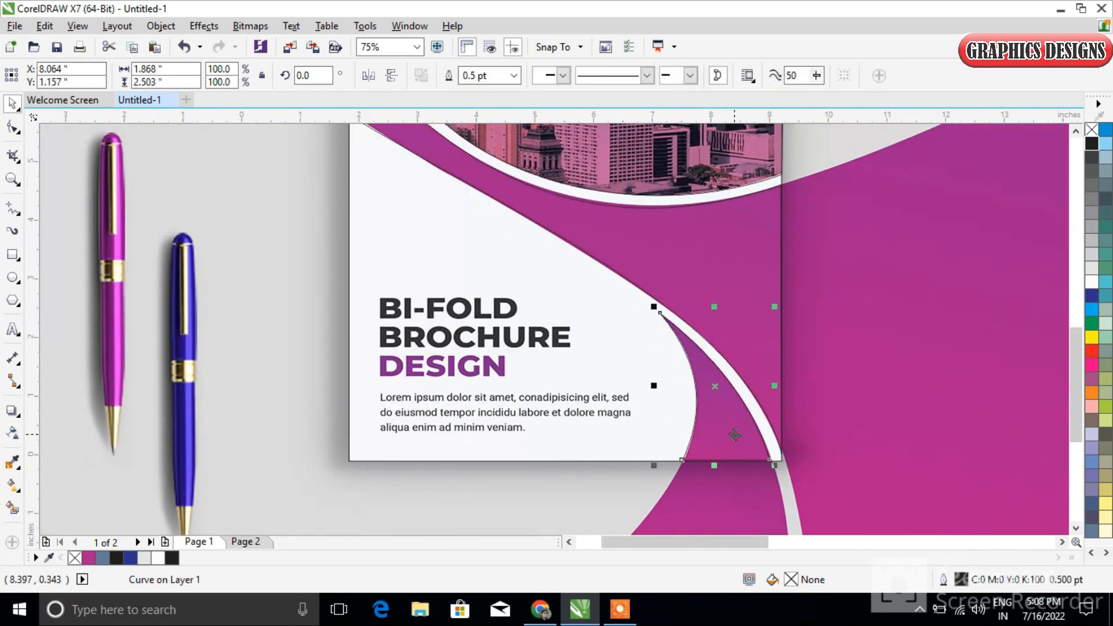
pyautogui.click(12, 127)
pyautogui.scroll(2, 754, 458)
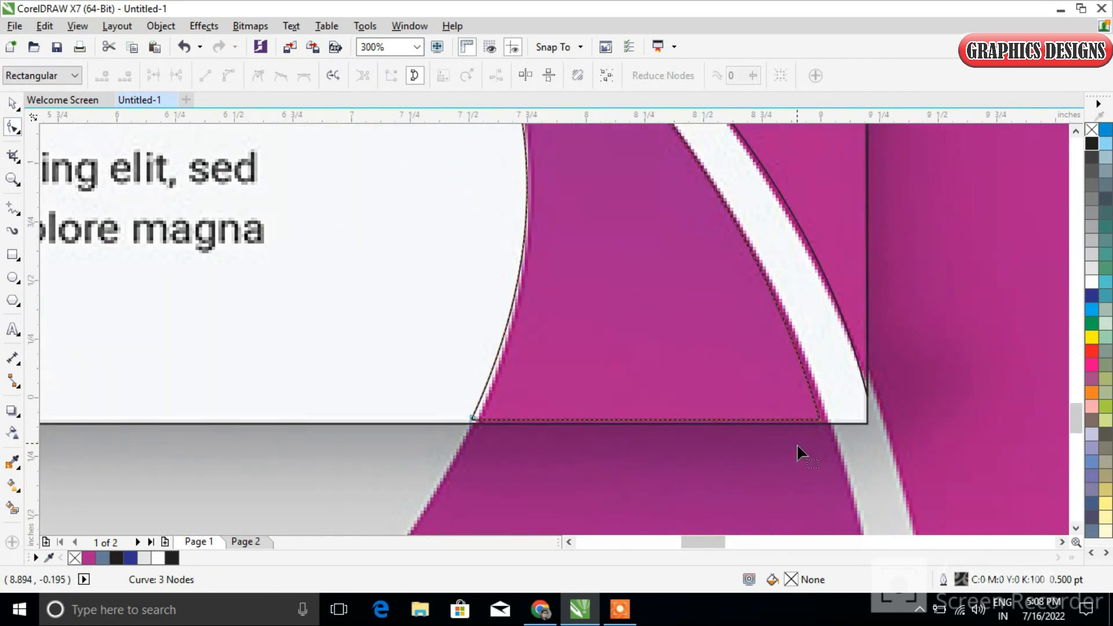
pyautogui.scroll(-1, 795, 446)
pyautogui.moveTo(1076, 398); pyautogui.dragTo(1076, 423)
pyautogui.moveTo(851, 516); pyautogui.dragTo(794, 426)
pyautogui.moveTo(617, 238); pyautogui.dragTo(616, 237)
pyautogui.moveTo(717, 262); pyautogui.dragTo(738, 286)
pyautogui.scroll(2, 749, 258)
pyautogui.scroll(-3, 735, 286)
pyautogui.scroll(-2, 735, 288)
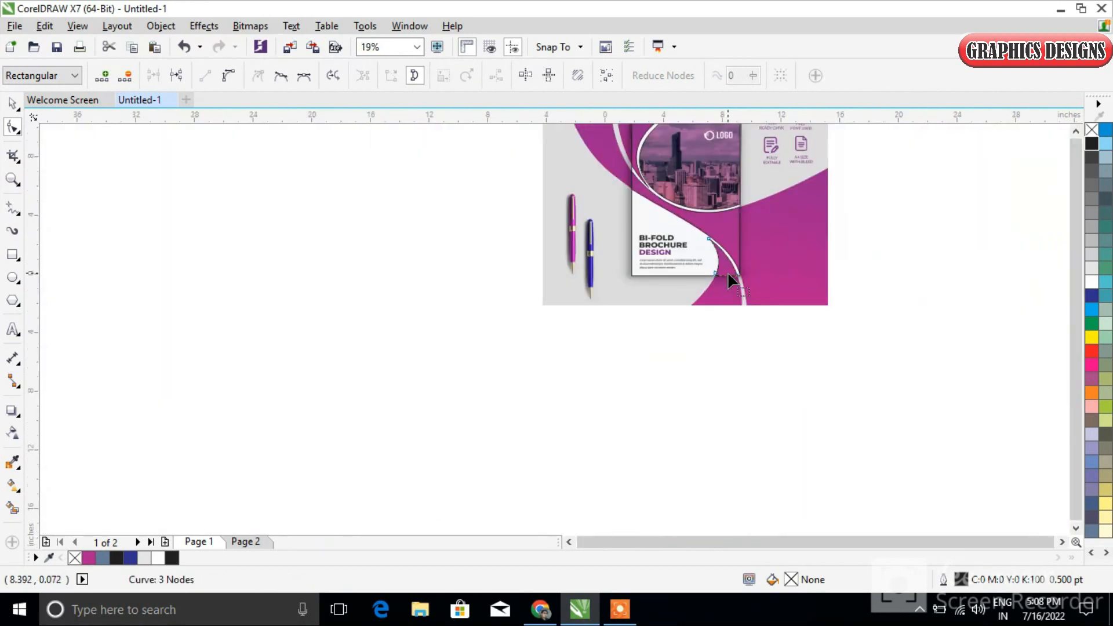
# Smart-fill the photo area, upper-left corner piece, S-curved band and corner wedge with slate blue and a 0.5 pt outline
pyautogui.click(16, 106)
pyautogui.click(919, 379)
pyautogui.scroll(-1, 777, 223)
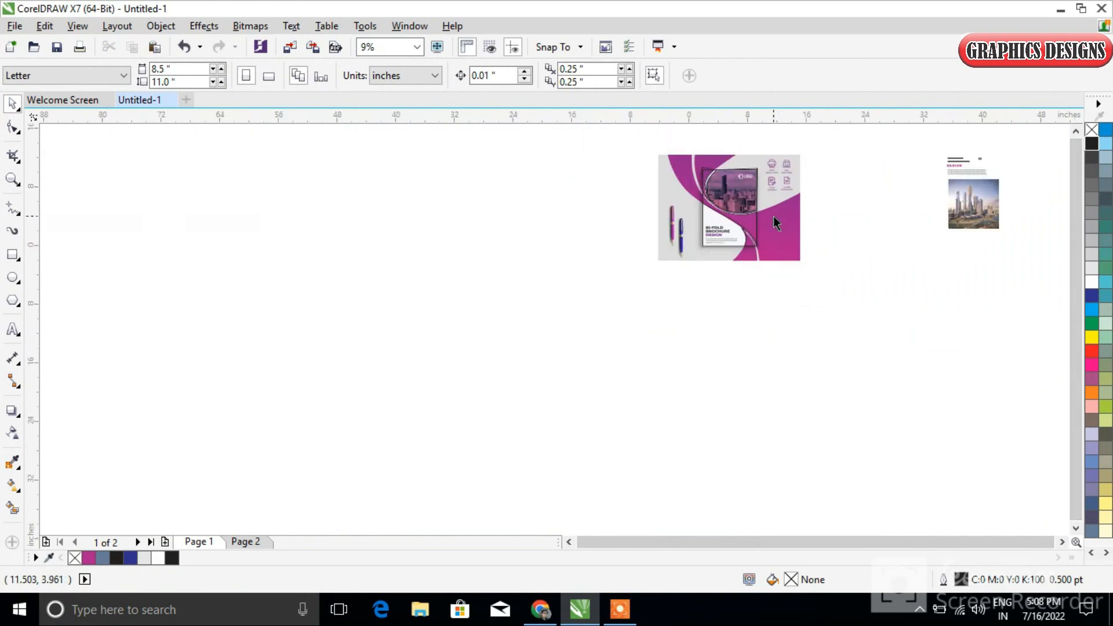
pyautogui.scroll(2, 777, 255)
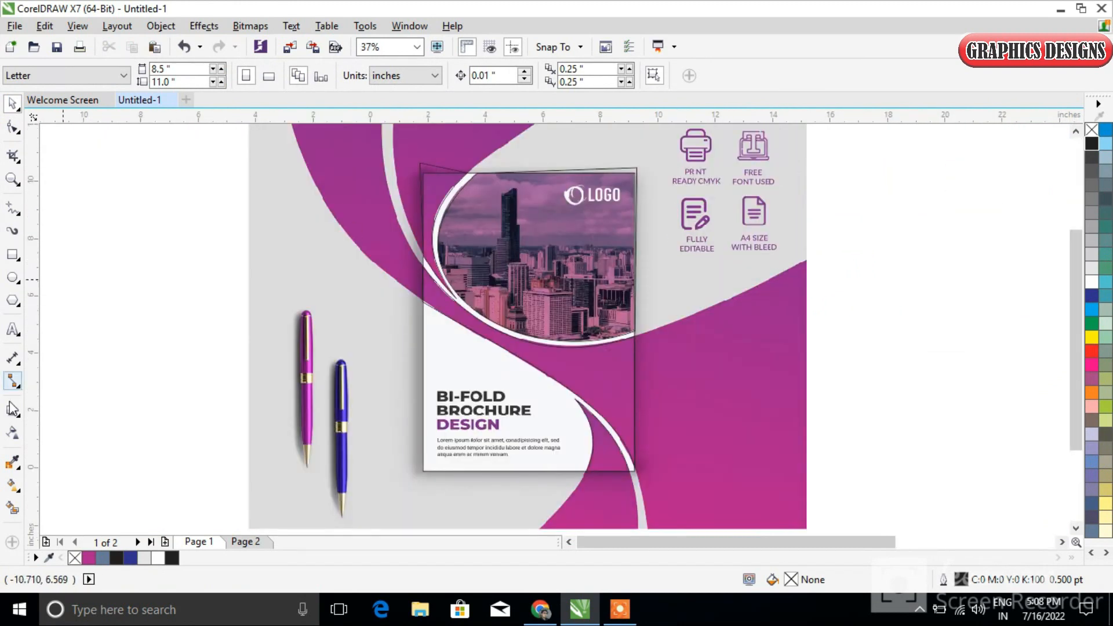
pyautogui.click(12, 508)
pyautogui.click(495, 248)
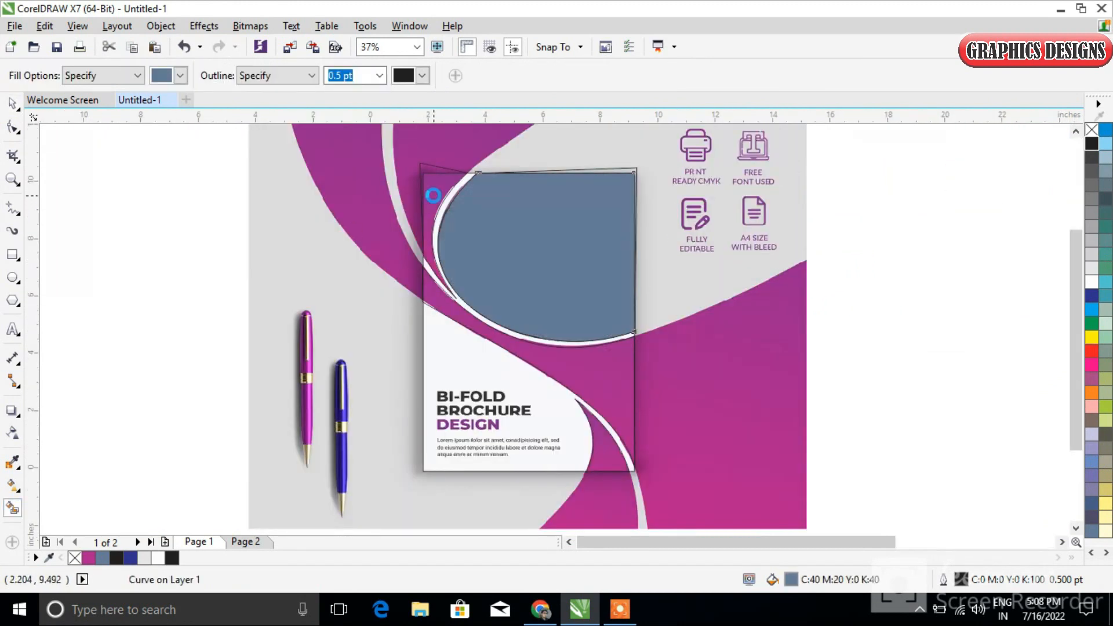
pyautogui.click(580, 382)
pyautogui.click(606, 453)
pyautogui.scroll(-2, 488, 375)
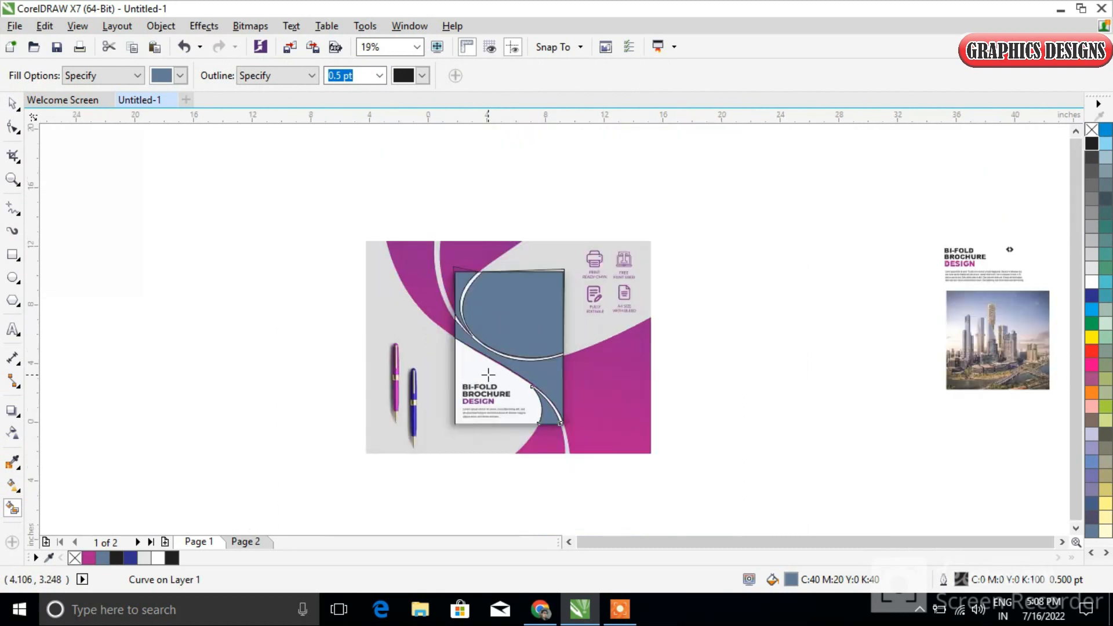
# Move the filled cover shapes off the reference image to the empty space on its left
pyautogui.click(13, 103)
pyautogui.click(262, 296)
pyautogui.moveTo(539, 420); pyautogui.dragTo(540, 422)
pyautogui.moveTo(502, 338); pyautogui.dragTo(327, 338)
pyautogui.press('Escape')
# Delete the leftover traced outlines sticking out above the recreated cover's upper edge
pyautogui.scroll(2, 318, 346)
pyautogui.click(239, 251)
pyautogui.press('Delete')
pyautogui.click(446, 253)
pyautogui.press('Delete')
pyautogui.scroll(-1, 547, 425)
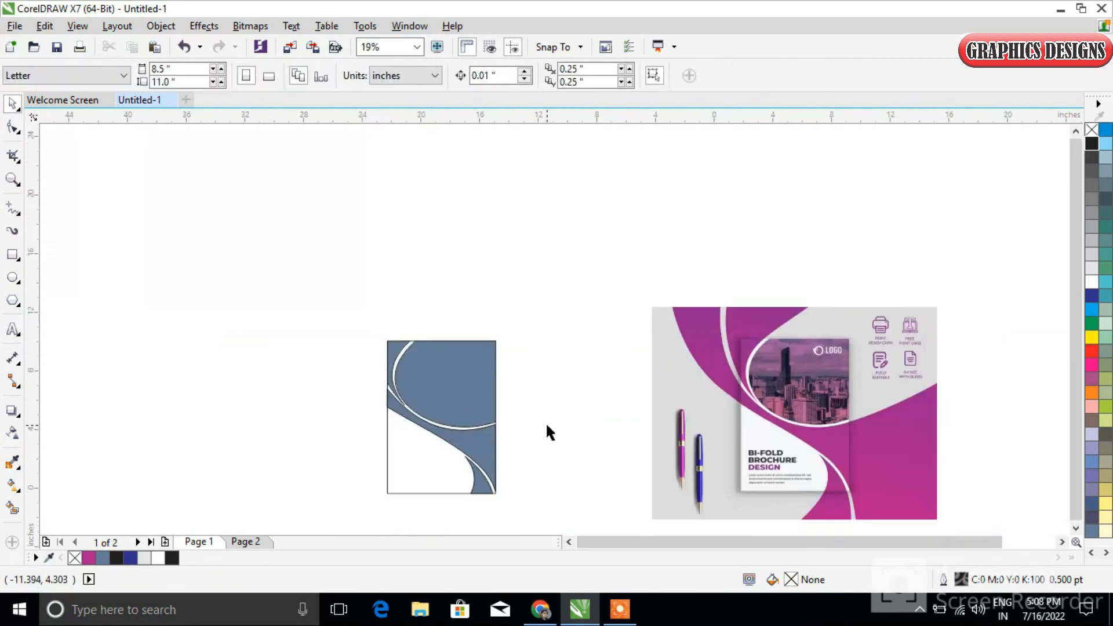
# Delete the leftover original band outline protruding past the recreated cover's left edge
pyautogui.scroll(3, 400, 423)
pyautogui.click(274, 293)
pyautogui.press('F10')
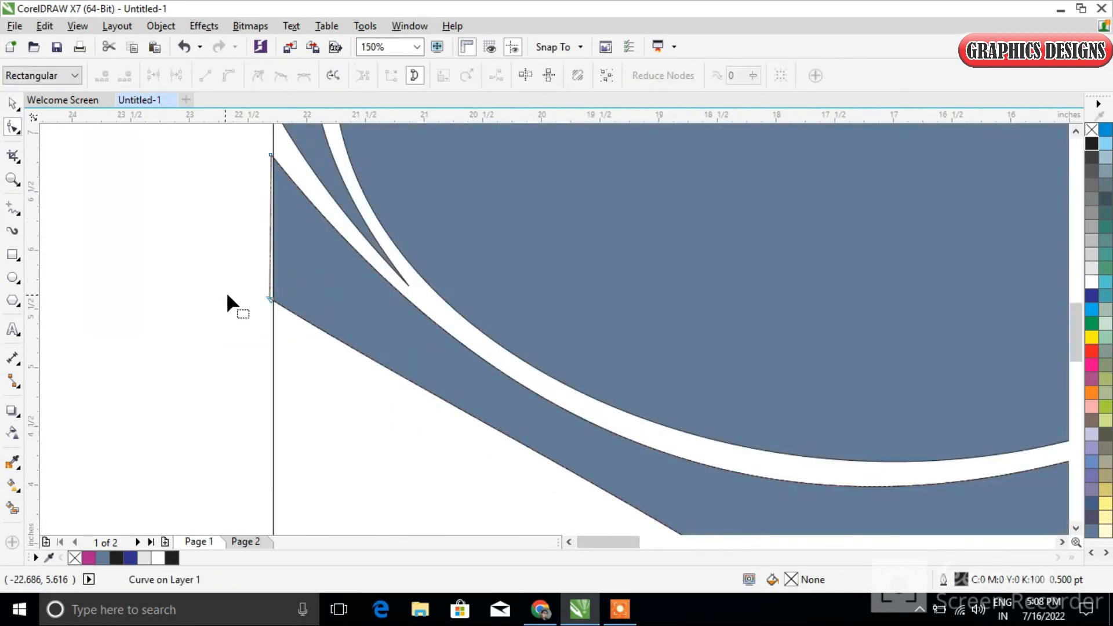
pyautogui.click(14, 104)
pyautogui.press('Delete')
pyautogui.scroll(-2, 388, 320)
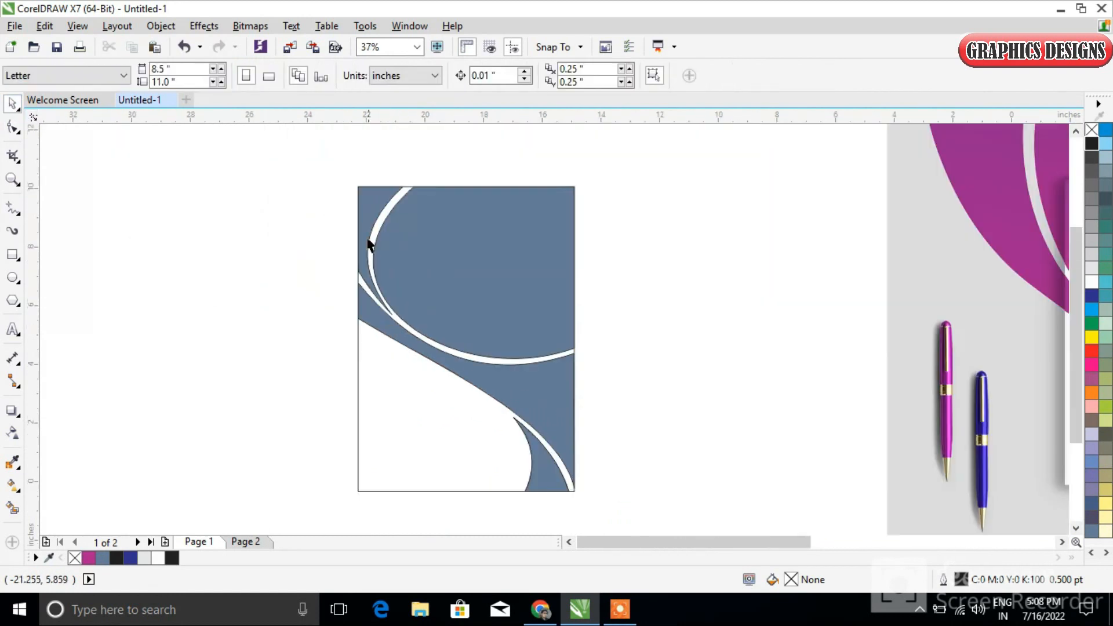
# Give the upper-left corner piece a downward fountain fill from magenta to dark blue
pyautogui.click(366, 223)
pyautogui.click(89, 558)
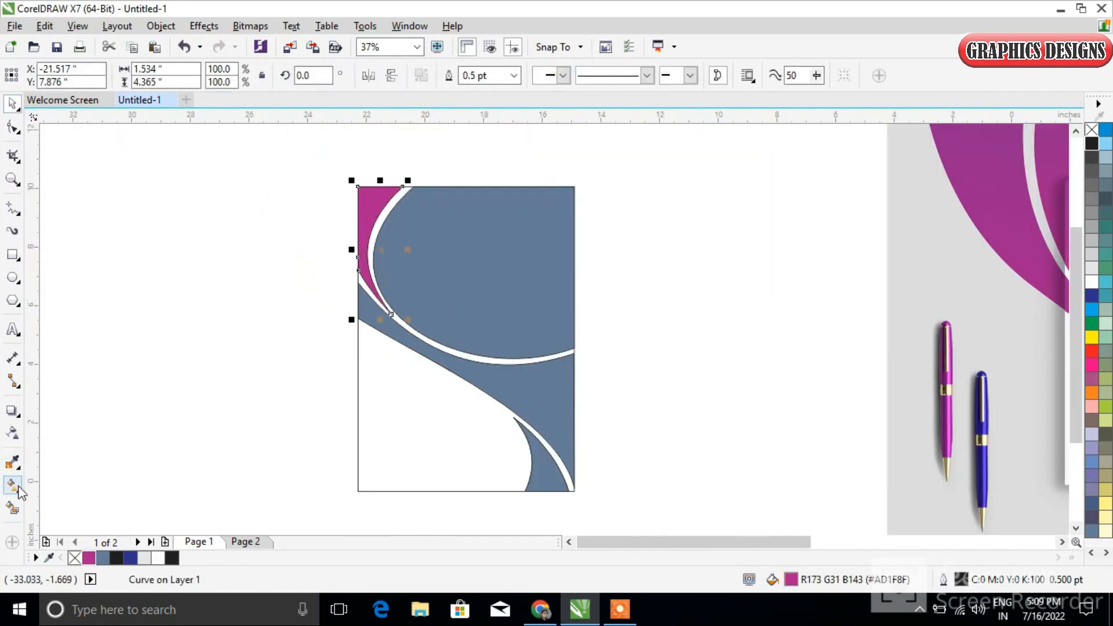
pyautogui.click(16, 487)
pyautogui.moveTo(389, 291); pyautogui.dragTo(383, 308)
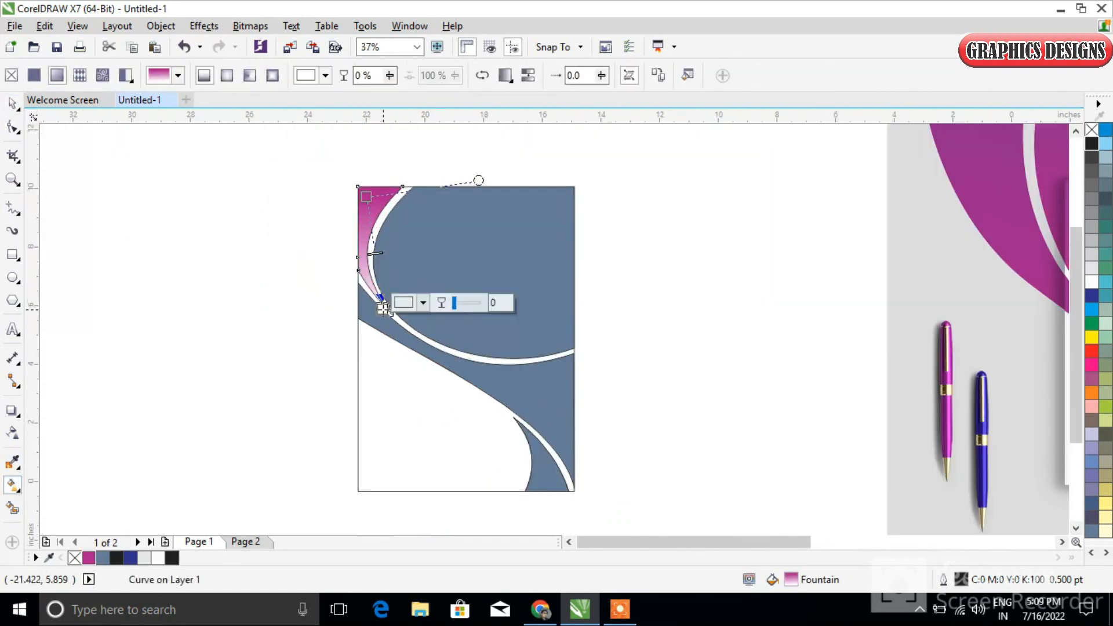
pyautogui.click(131, 559)
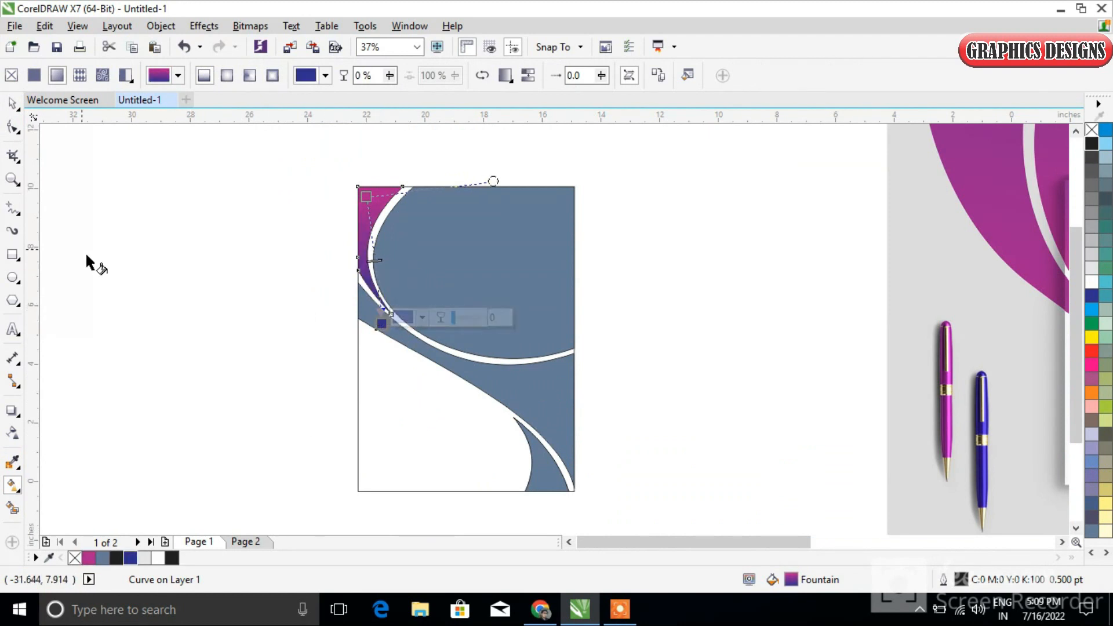
# Apply a fountain fill to the S-curved band, dark blue at its upper-left end and magenta at its lower-right end
pyautogui.click(533, 394)
pyautogui.moveTo(396, 344); pyautogui.dragTo(372, 316)
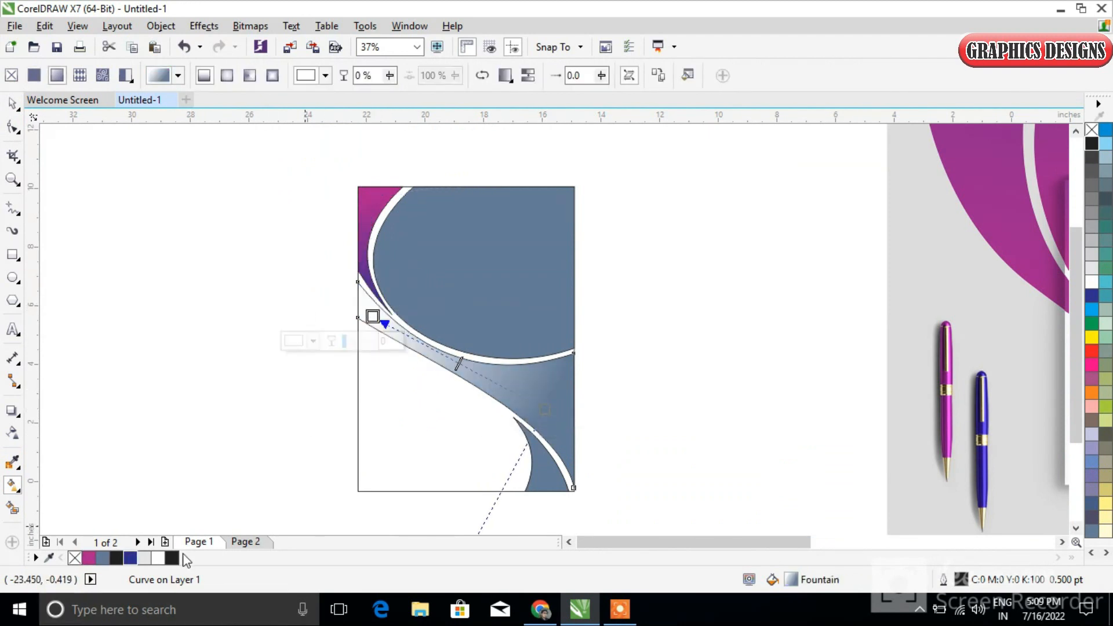
pyautogui.moveTo(545, 411); pyautogui.dragTo(546, 421)
pyautogui.click(89, 559)
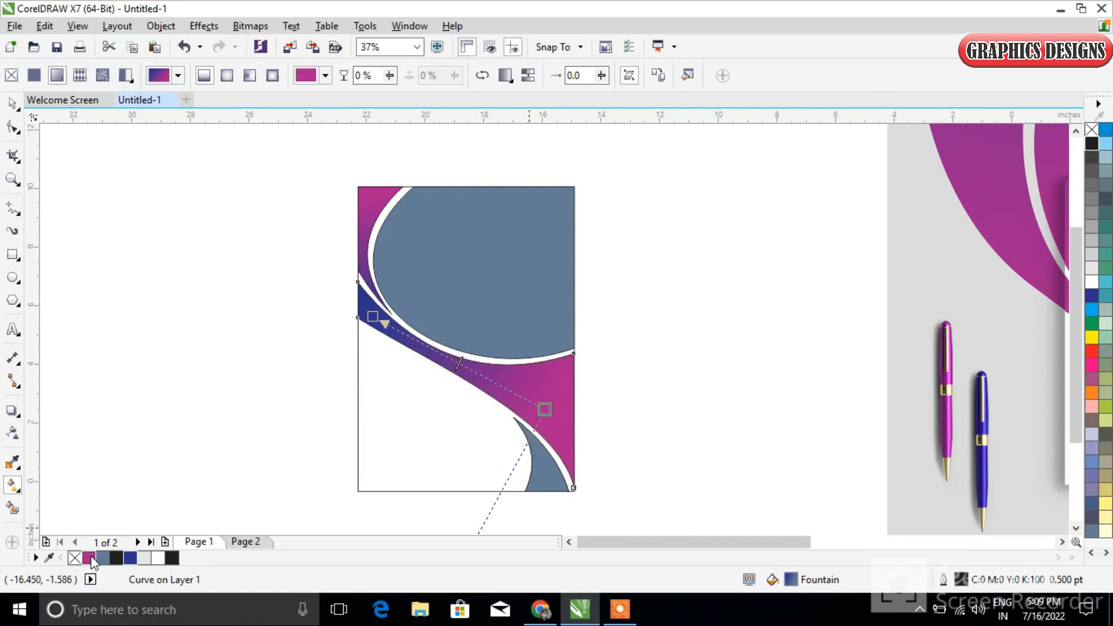
pyautogui.moveTo(373, 317); pyautogui.dragTo(344, 296)
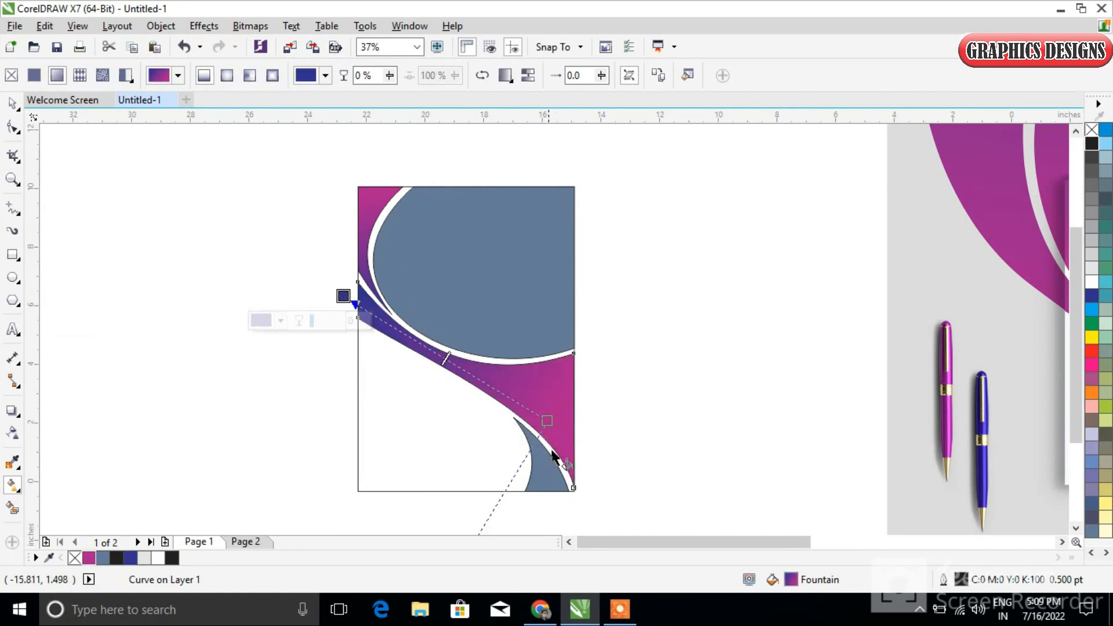
# Apply a fountain fill to the corner wedge, dark blue at its upper tip and magenta at its base
pyautogui.moveTo(548, 479); pyautogui.dragTo(518, 424)
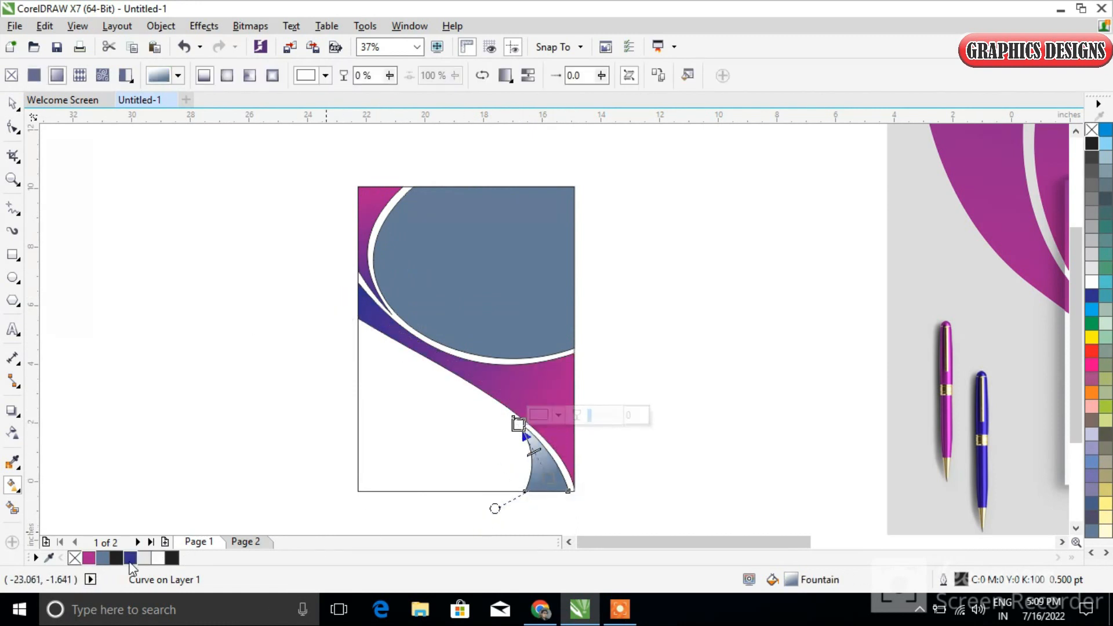
pyautogui.click(131, 559)
pyautogui.click(548, 479)
pyautogui.click(90, 558)
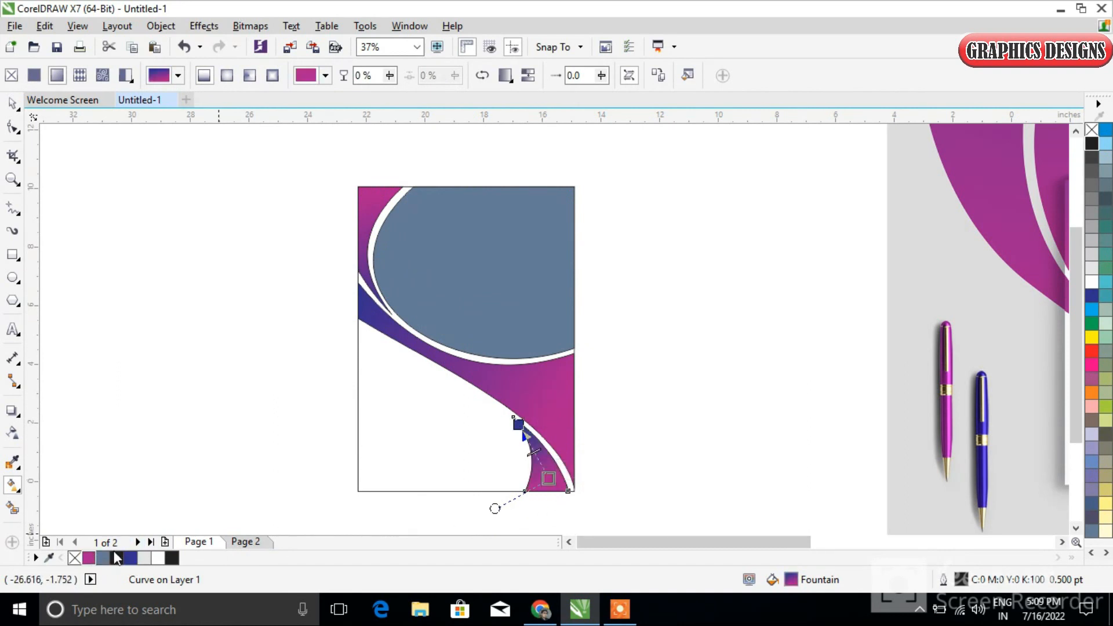
pyautogui.moveTo(548, 478); pyautogui.dragTo(554, 484)
pyautogui.moveTo(517, 424); pyautogui.dragTo(511, 411)
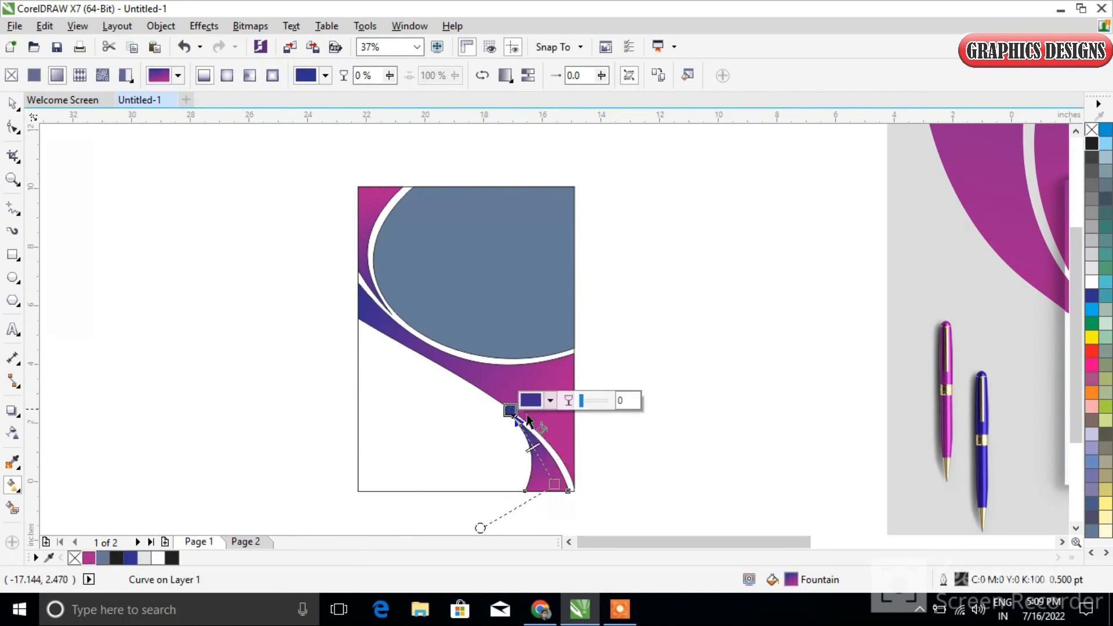
# Move the city skyline photo from the far right to beside the recreated cover
pyautogui.click(12, 106)
pyautogui.scroll(-3, 565, 337)
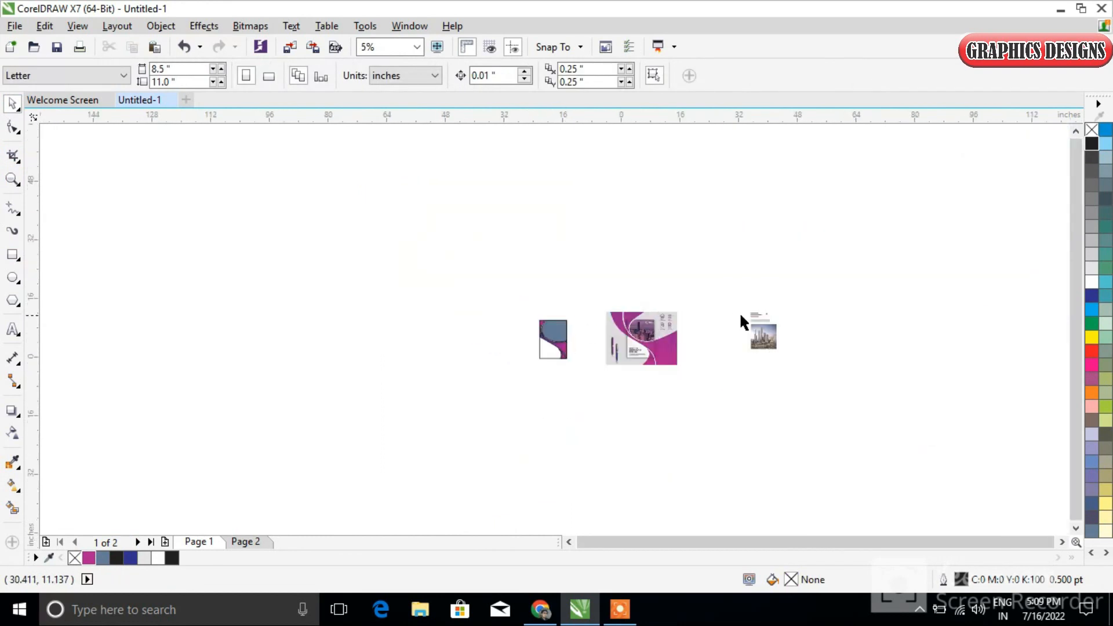
pyautogui.scroll(2, 757, 345)
pyautogui.moveTo(801, 323); pyautogui.dragTo(96, 333)
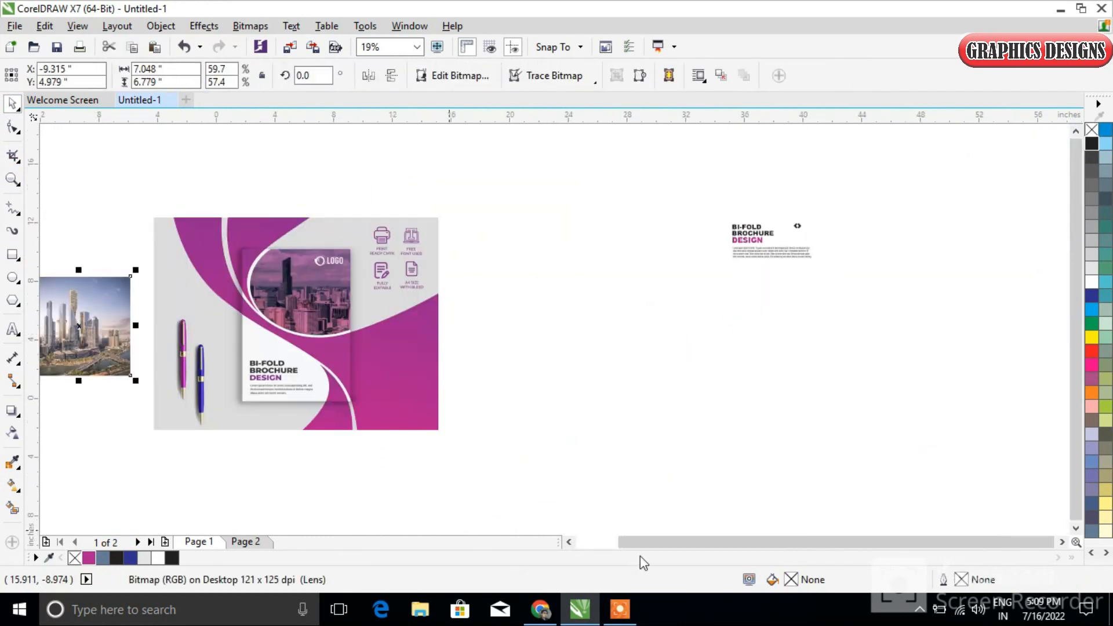
pyautogui.moveTo(634, 542); pyautogui.dragTo(590, 542)
pyautogui.scroll(5, 176, 291)
# Fill the cover's photo area with magenta and PowerClip the city skyline photo inside it
pyautogui.click(206, 324)
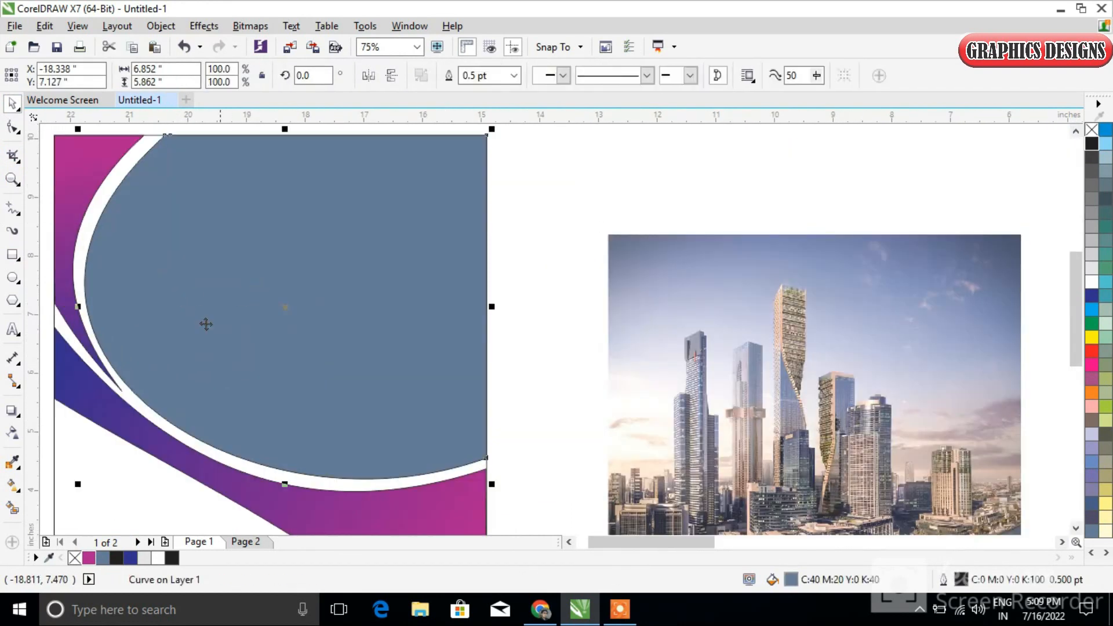
pyautogui.click(88, 558)
pyautogui.click(530, 312)
pyautogui.rightClick(704, 342)
pyautogui.click(770, 145)
pyautogui.click(398, 276)
# Edit the PowerClip contents and set the skyline photo's uniform transparency to 21 so the magenta tints it
pyautogui.scroll(-2, 343, 406)
pyautogui.rightClick(342, 371)
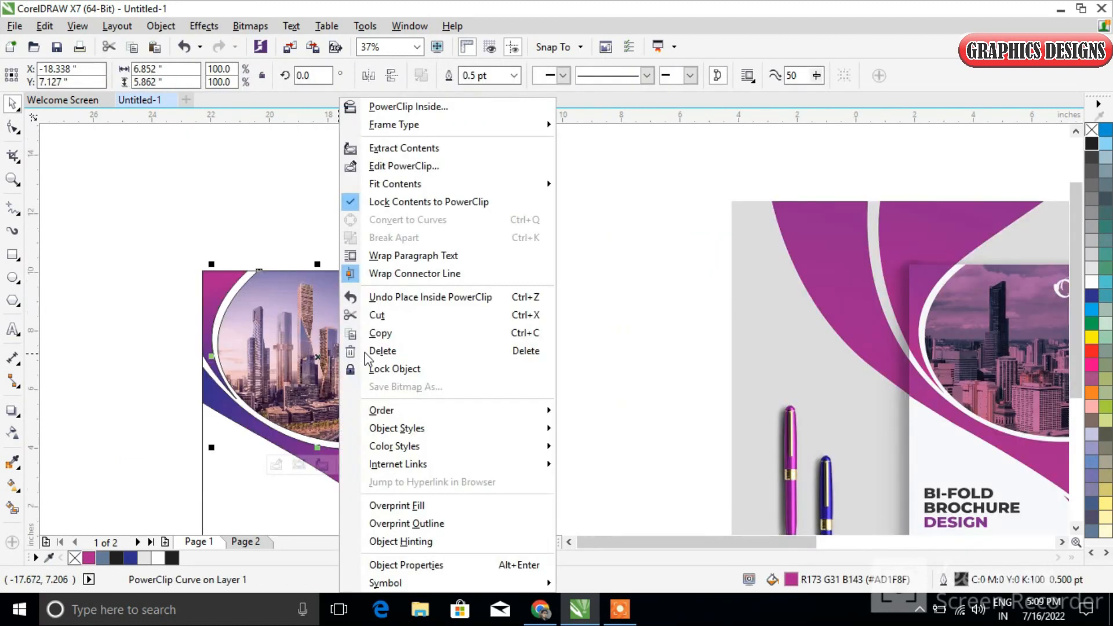
pyautogui.click(354, 164)
pyautogui.click(346, 371)
pyautogui.click(12, 432)
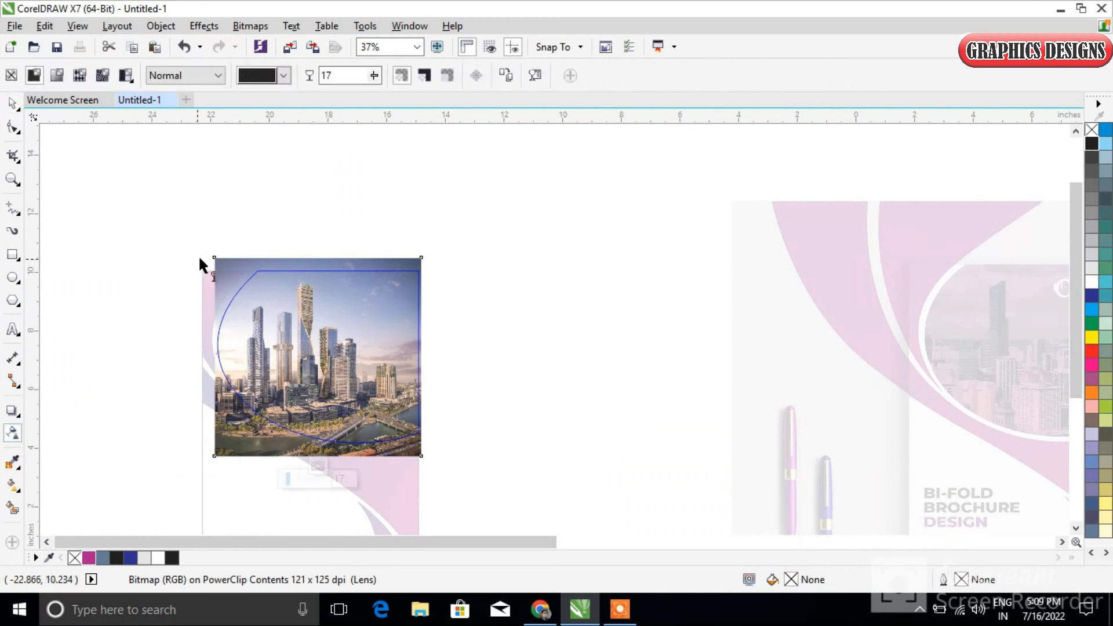
pyautogui.moveTo(292, 481); pyautogui.dragTo(290, 481)
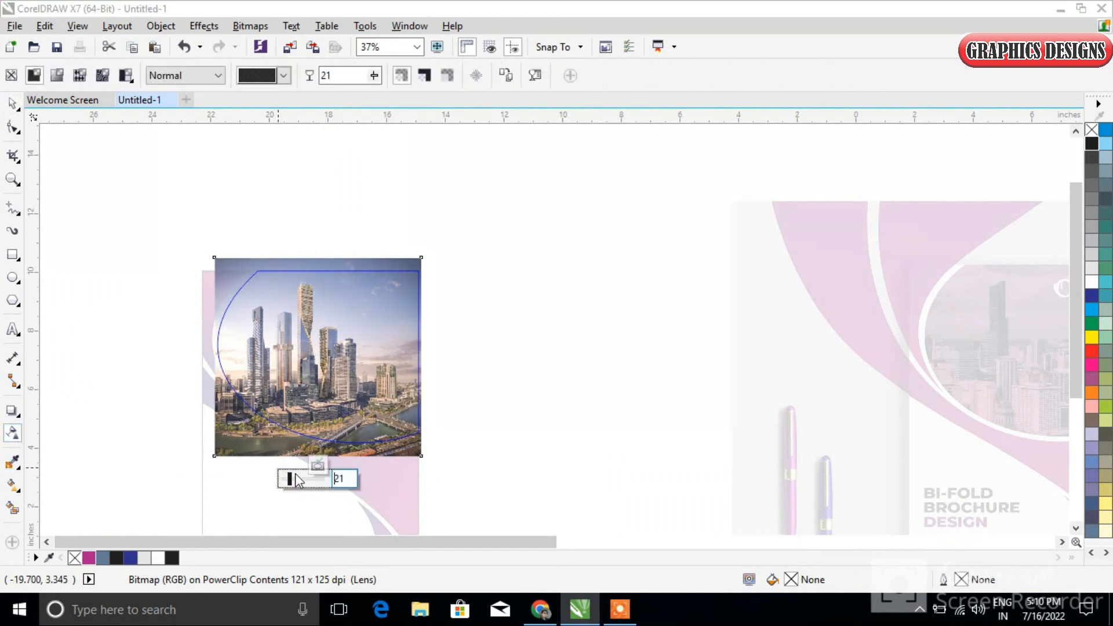
pyautogui.click(317, 465)
pyautogui.click(488, 457)
# Move the brochure title, body text and small arrow icon from the far right to just below the recreated cover
pyautogui.moveTo(1076, 325); pyautogui.dragTo(1077, 385)
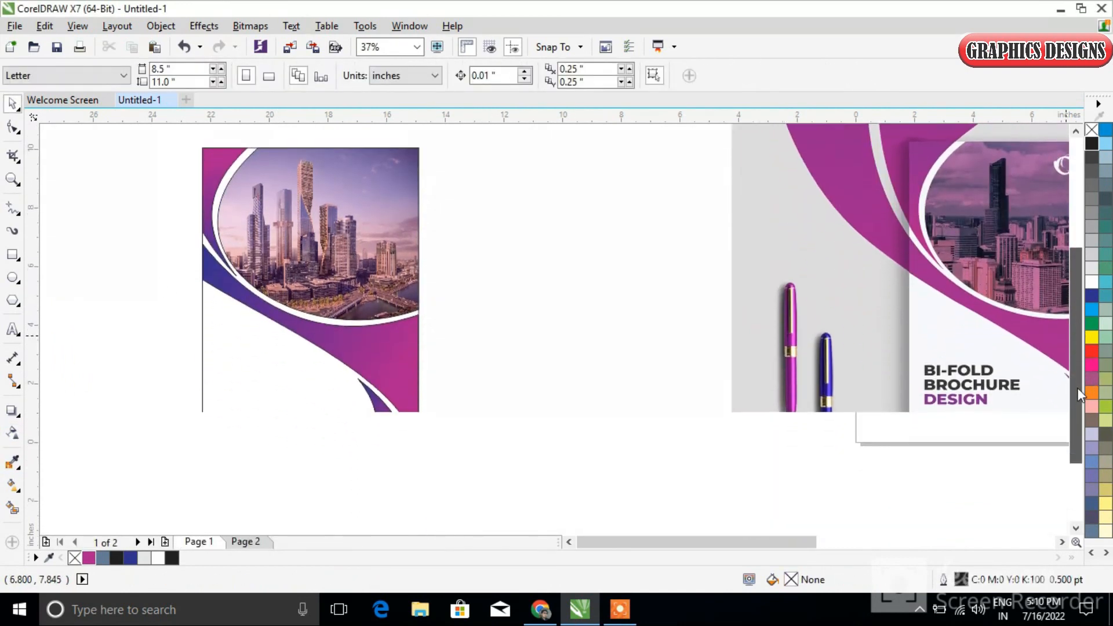
pyautogui.scroll(-3, 844, 389)
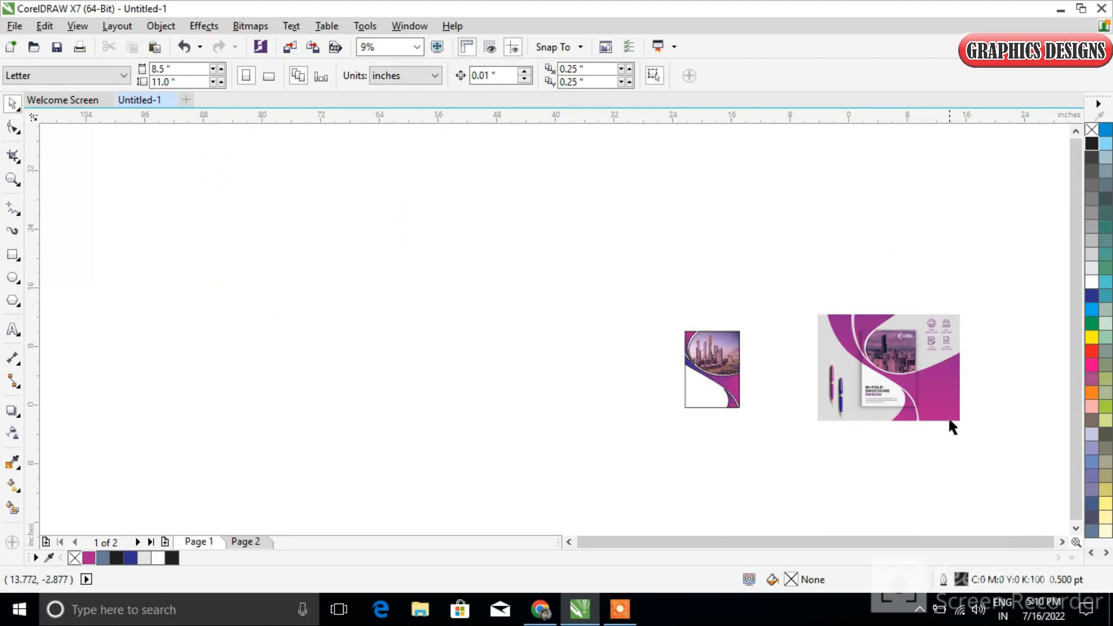
pyautogui.moveTo(795, 294); pyautogui.dragTo(881, 435)
pyautogui.moveTo(945, 157); pyautogui.dragTo(986, 256)
pyautogui.moveTo(912, 218); pyautogui.dragTo(117, 497)
pyautogui.moveTo(684, 542); pyautogui.dragTo(534, 541)
pyautogui.moveTo(528, 486); pyautogui.dragTo(216, 488)
pyautogui.moveTo(322, 209); pyautogui.dragTo(143, 515)
pyautogui.click(540, 458)
pyautogui.click(581, 496)
pyautogui.click(540, 464)
pyautogui.scroll(-2, 540, 464)
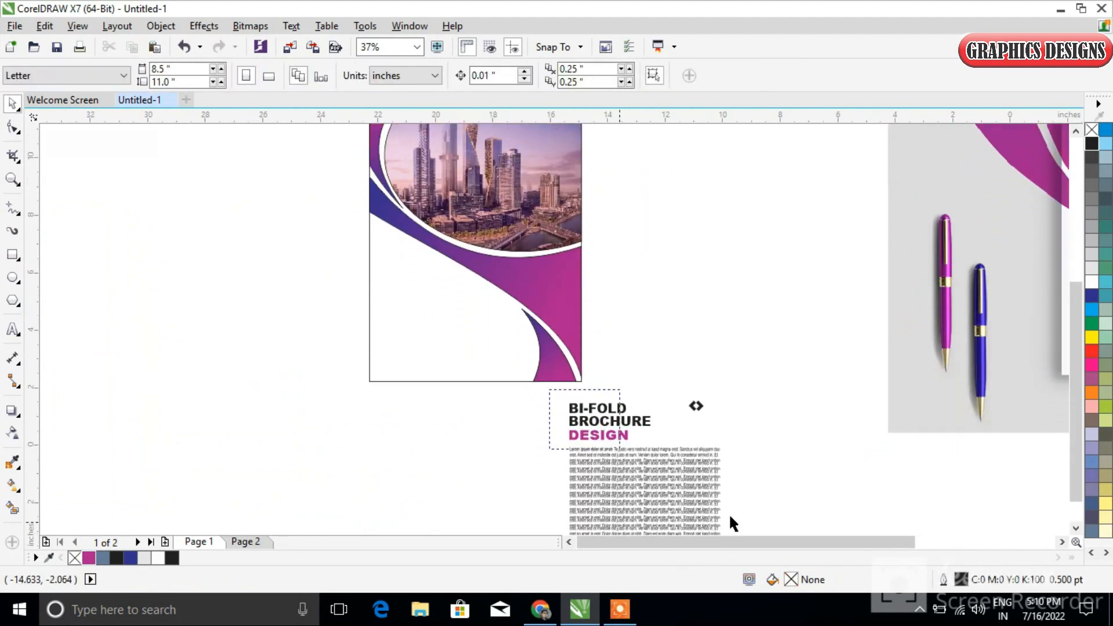
# Place the small arrow icon in the upper-right corner of the cover's skyline photo and fill it with white
pyautogui.moveTo(728, 527); pyautogui.dragTo(559, 395)
pyautogui.moveTo(637, 422); pyautogui.dragTo(541, 174)
pyautogui.press('Escape')
pyautogui.click(500, 302)
pyautogui.click(585, 140)
pyautogui.click(514, 161)
pyautogui.click(1088, 282)
pyautogui.click(597, 152)
pyautogui.scroll(1, 520, 157)
pyautogui.click(521, 170)
# Add the text "LOGO" in bold white Arial beside the arrow icon, sized to about 26.5 pt
pyautogui.click(13, 329)
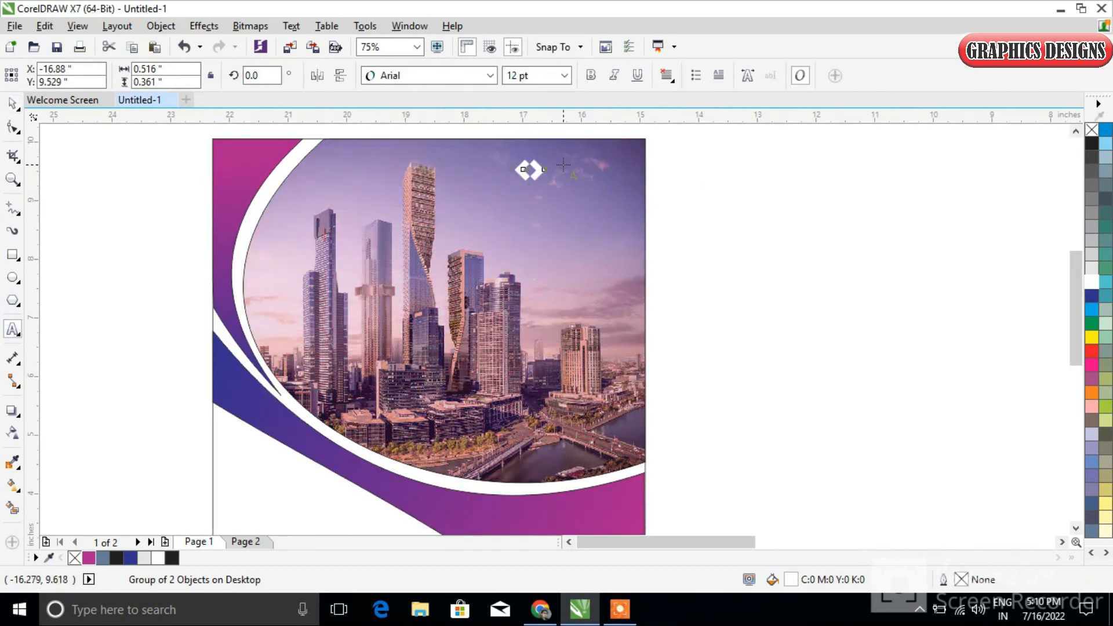
pyautogui.click(562, 165)
pyautogui.write('LOGO')
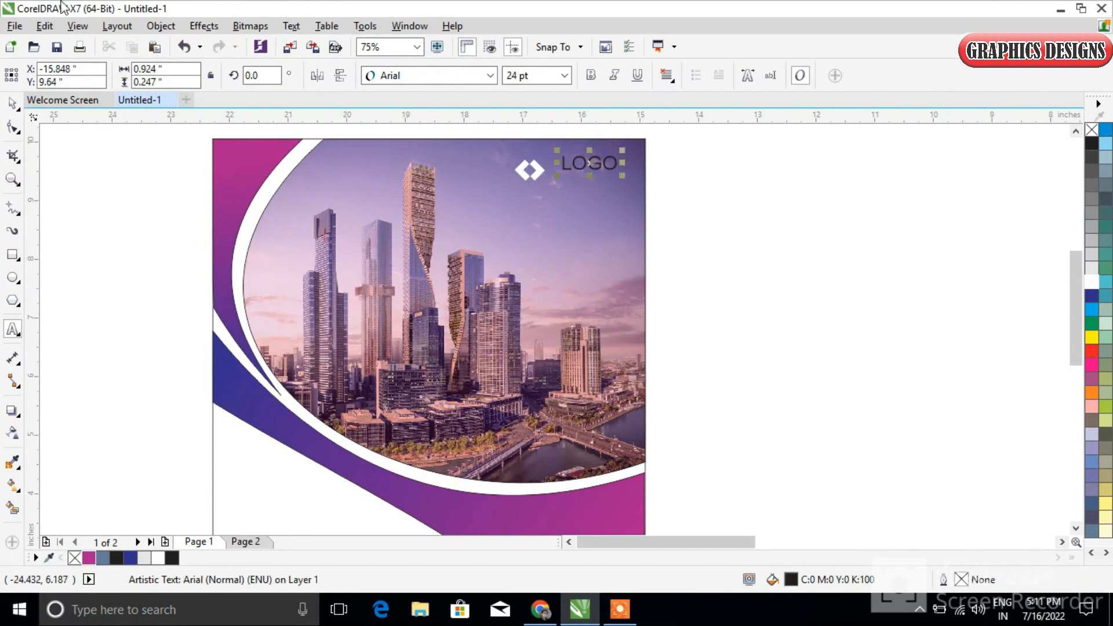
pyautogui.click(591, 76)
pyautogui.moveTo(591, 164)
pyautogui.mouseDown()
pyautogui.moveTo(584, 170)
pyautogui.moveTo(627, 190)
pyautogui.moveTo(593, 180)
pyautogui.mouseUp()
pyautogui.click(1092, 281)
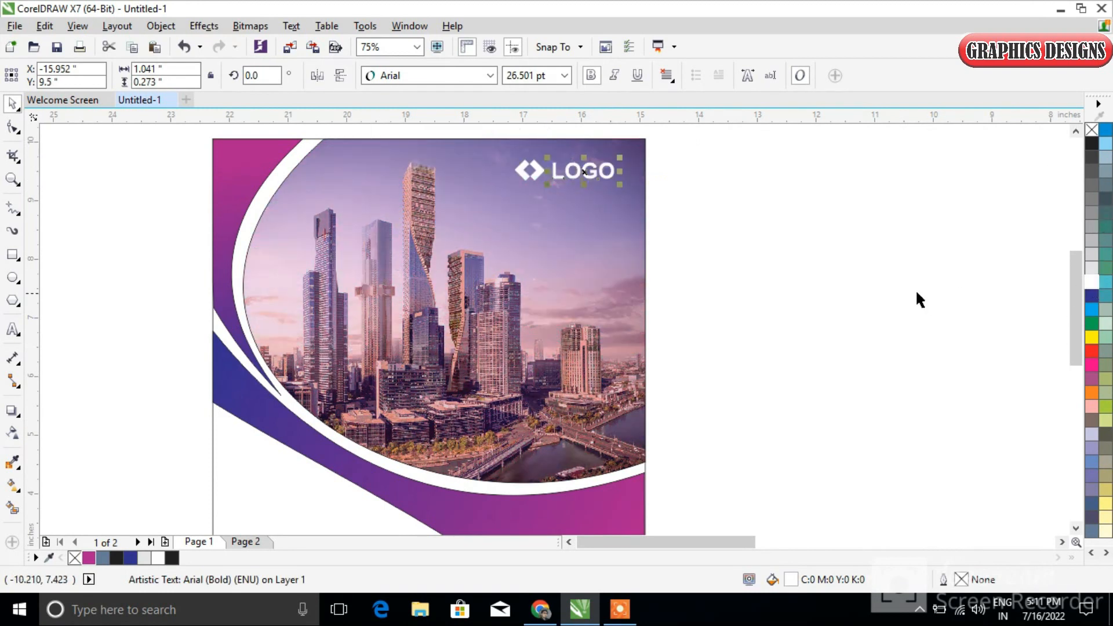
# Shrink the arrow icon and LOGO text together to about 1.55 by 0.33 inches within the photo's upper-right corner
pyautogui.click(915, 289)
pyautogui.moveTo(530, 163); pyautogui.dragTo(607, 180)
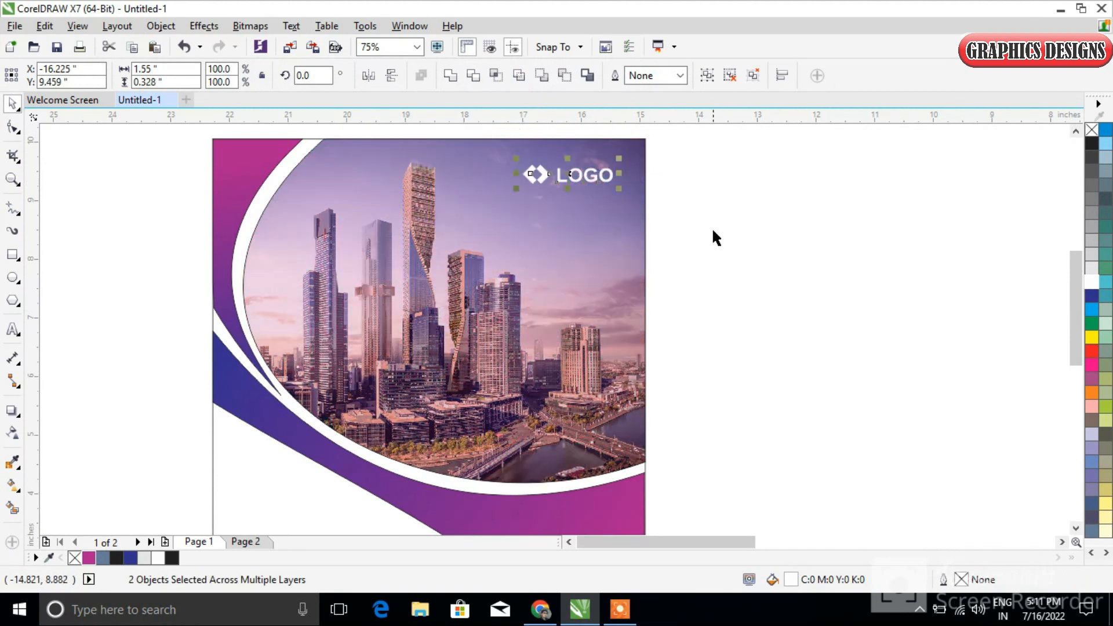
pyautogui.click(711, 227)
# Position the brochure title and body text group in the empty lower-left area of the cover, nudging it right and up
pyautogui.moveTo(1077, 294); pyautogui.dragTo(1076, 343)
pyautogui.scroll(-2, 544, 366)
pyautogui.moveTo(340, 365); pyautogui.dragTo(558, 458)
pyautogui.press('Right')
pyautogui.press('Right')
pyautogui.press('Right')
pyautogui.press('Right')
pyautogui.press('Right')
pyautogui.press('Right')
pyautogui.press('Right')
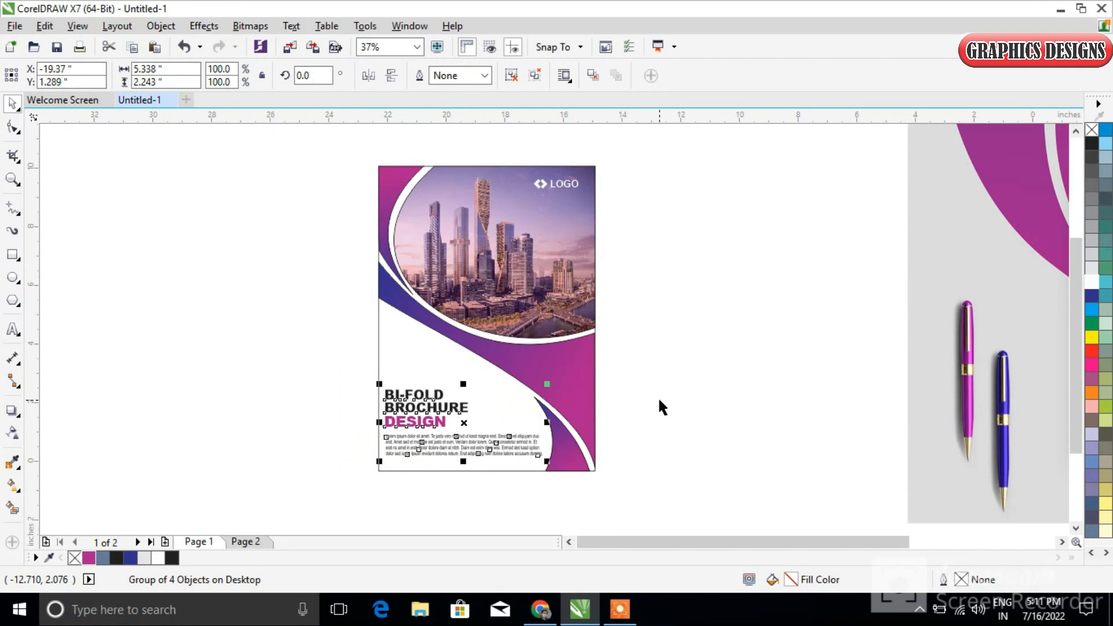
pyautogui.press('Up')
pyautogui.press('Up')
pyautogui.press('Up')
pyautogui.press('Up')
pyautogui.press('Up')
pyautogui.press('Up')
pyautogui.press('Up')
pyautogui.press('Up')
pyautogui.press('Up')
pyautogui.press('Up')
pyautogui.press('Up')
pyautogui.press('Up')
pyautogui.press('Up')
pyautogui.press('Up')
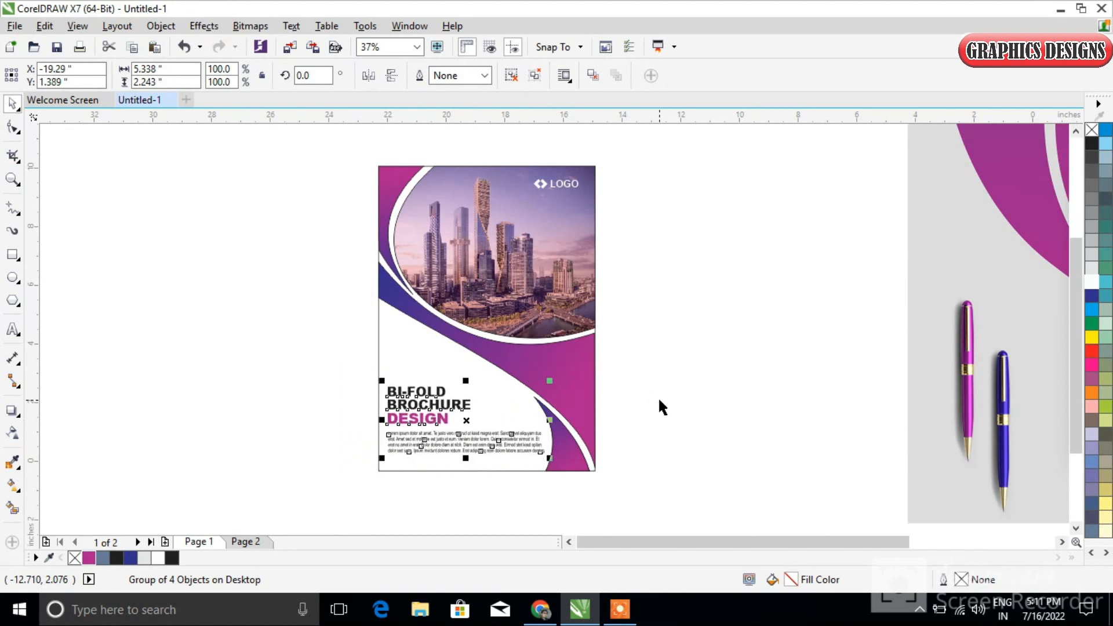
# Fill the cover's background rectangle with 10% black and remove the outlines from all of the cover's objects
pyautogui.click(322, 342)
pyautogui.click(418, 352)
pyautogui.click(1092, 268)
pyautogui.click(707, 329)
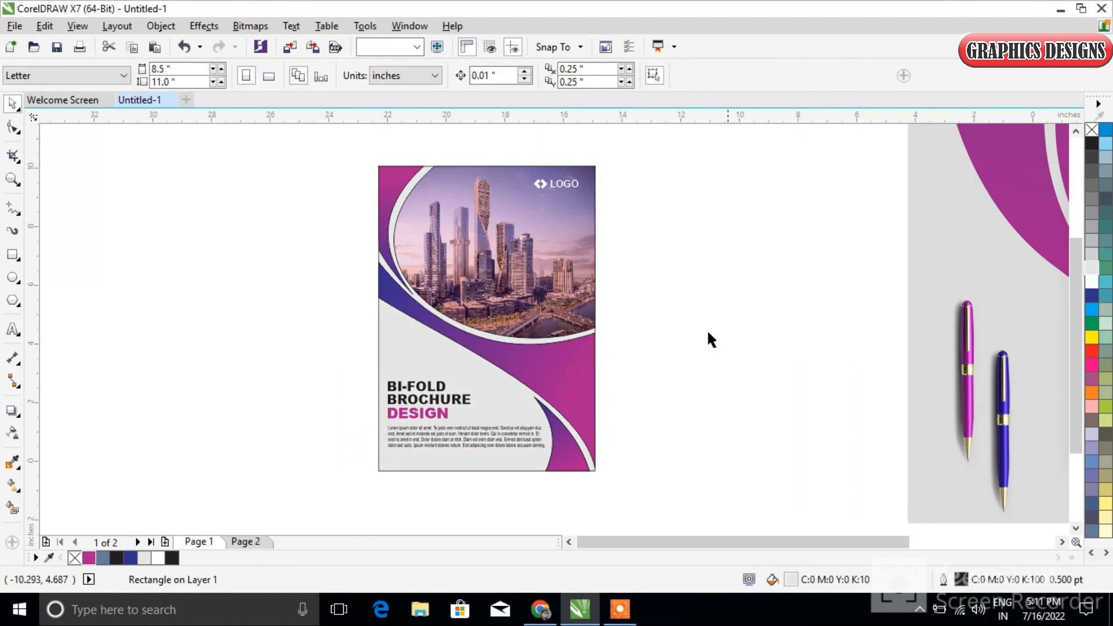
pyautogui.moveTo(356, 131); pyautogui.dragTo(639, 504)
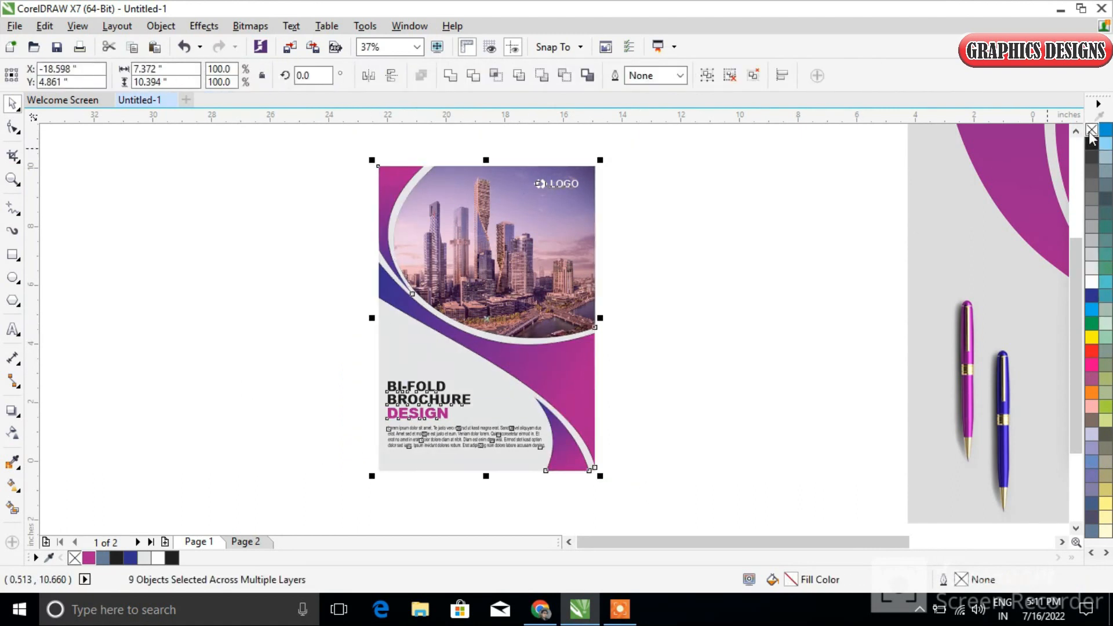
# Apply a uniform transparency of 67 to the cover's grey background rectangle
pyautogui.click(443, 442)
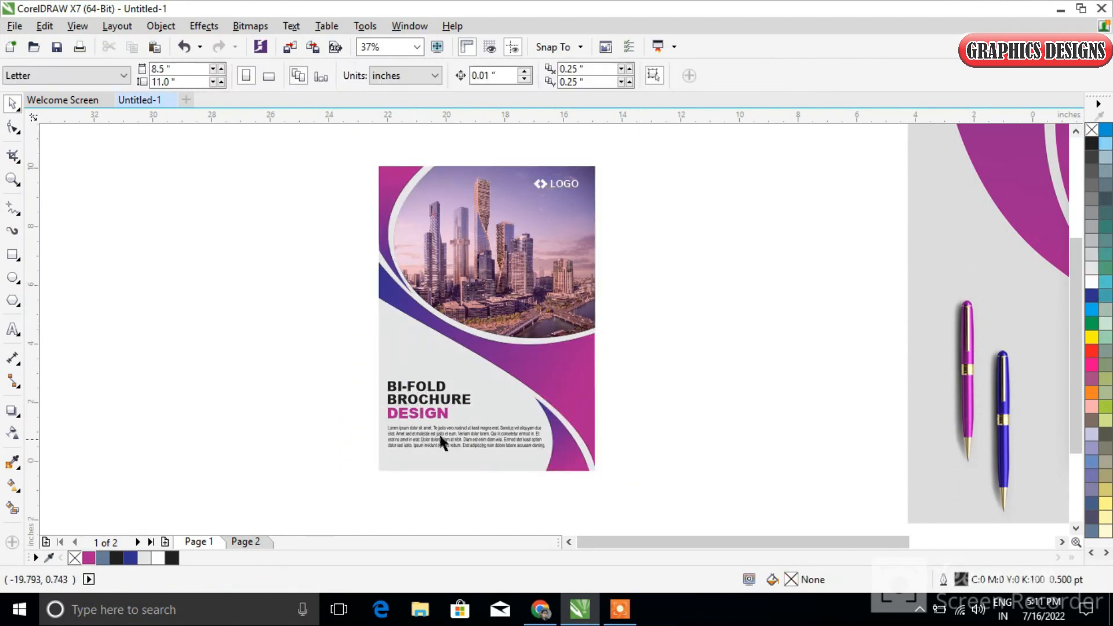
pyautogui.click(11, 485)
pyautogui.scroll(-1, 457, 435)
pyautogui.scroll(1, 456, 434)
pyautogui.click(12, 432)
pyautogui.moveTo(451, 493); pyautogui.dragTo(477, 496)
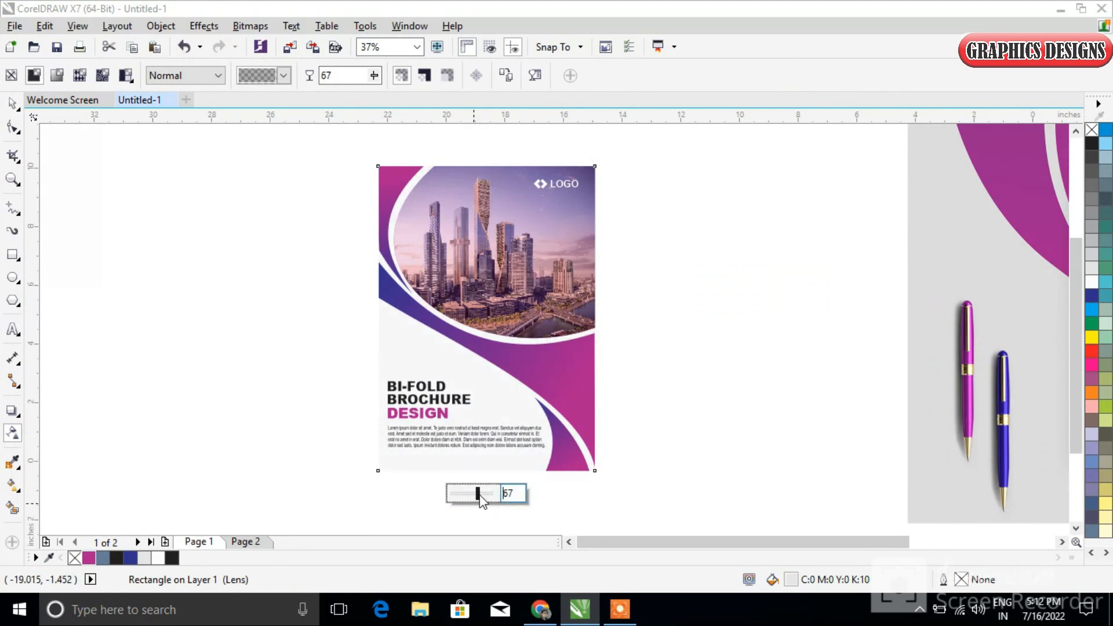
pyautogui.click(13, 103)
pyautogui.click(207, 253)
# Preview the finished brochure cover full screen and return to the drawing
pyautogui.moveTo(373, 154); pyautogui.dragTo(638, 487)
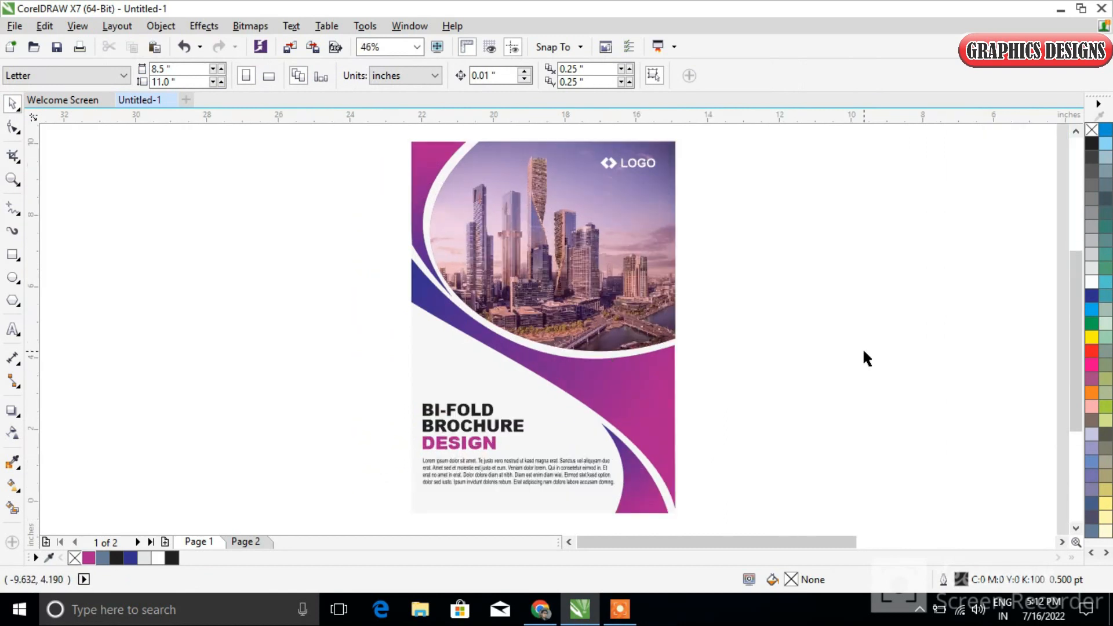
pyautogui.press('F9')
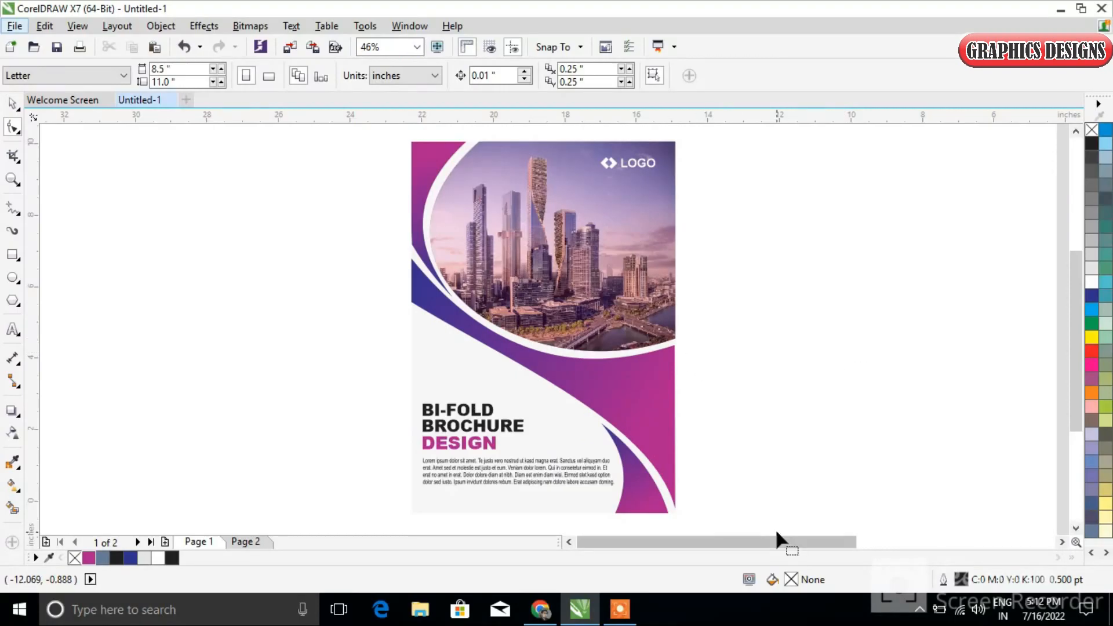
pyautogui.moveTo(775, 542); pyautogui.dragTo(774, 550)
pyautogui.moveTo(227, 188); pyautogui.dragTo(427, 524)
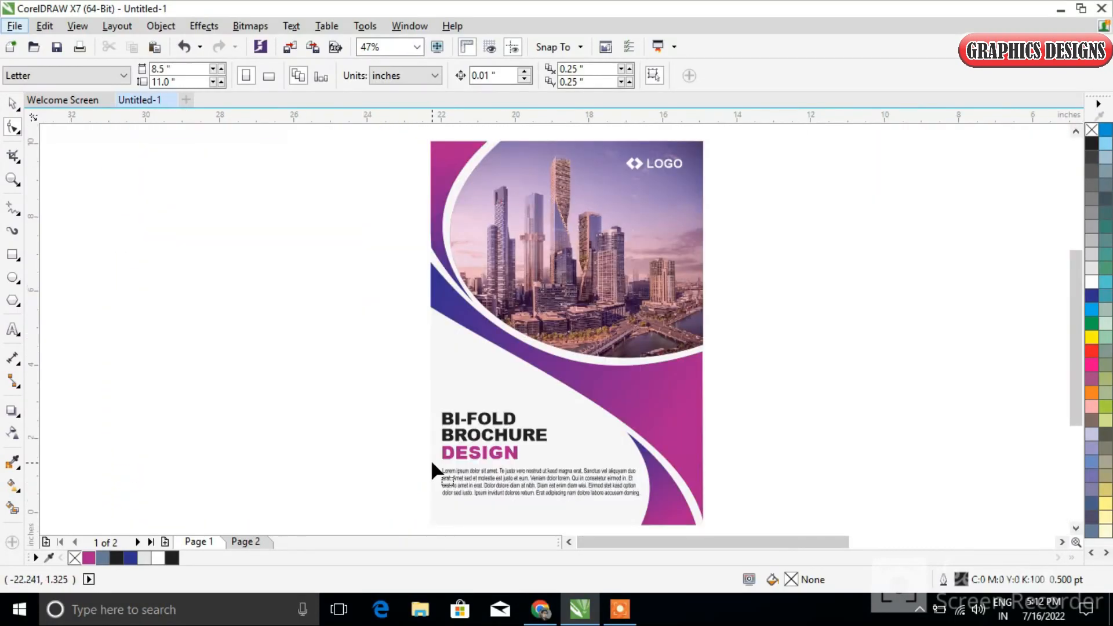